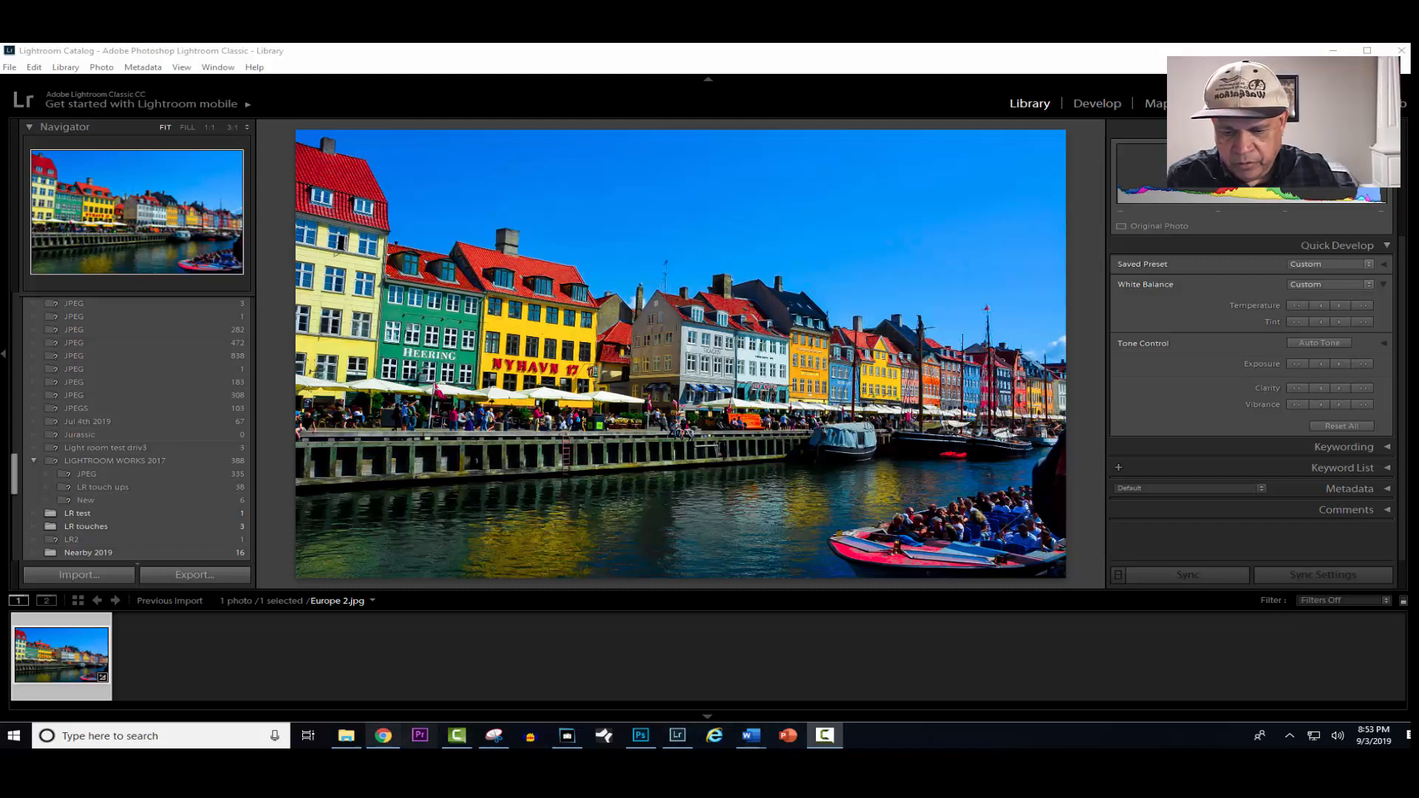
Switch to File Explorer and open the LR save folder inside NIKON D750 2019.
left_click(344, 736)
left_click_drag(700, 362, 695, 176)
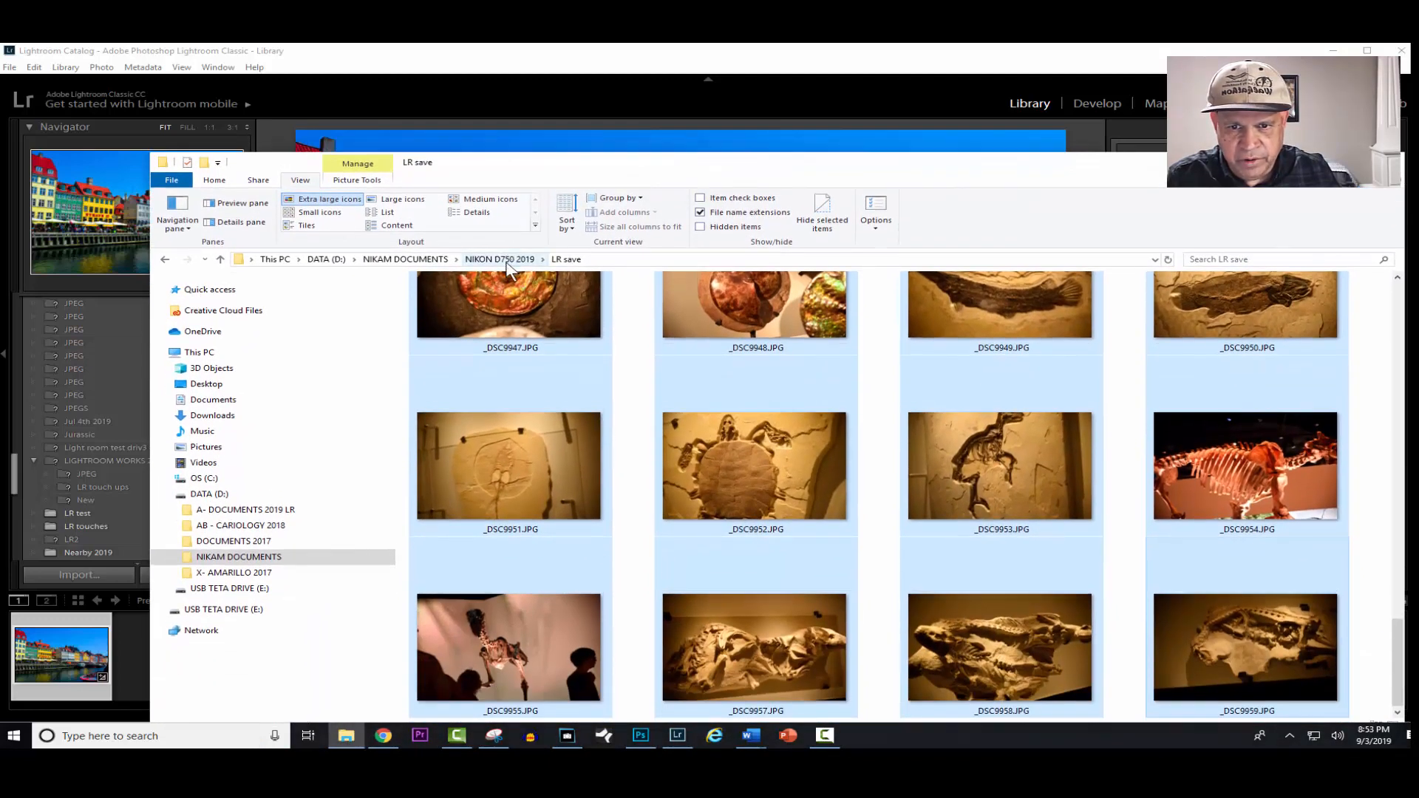
left_click(502, 260)
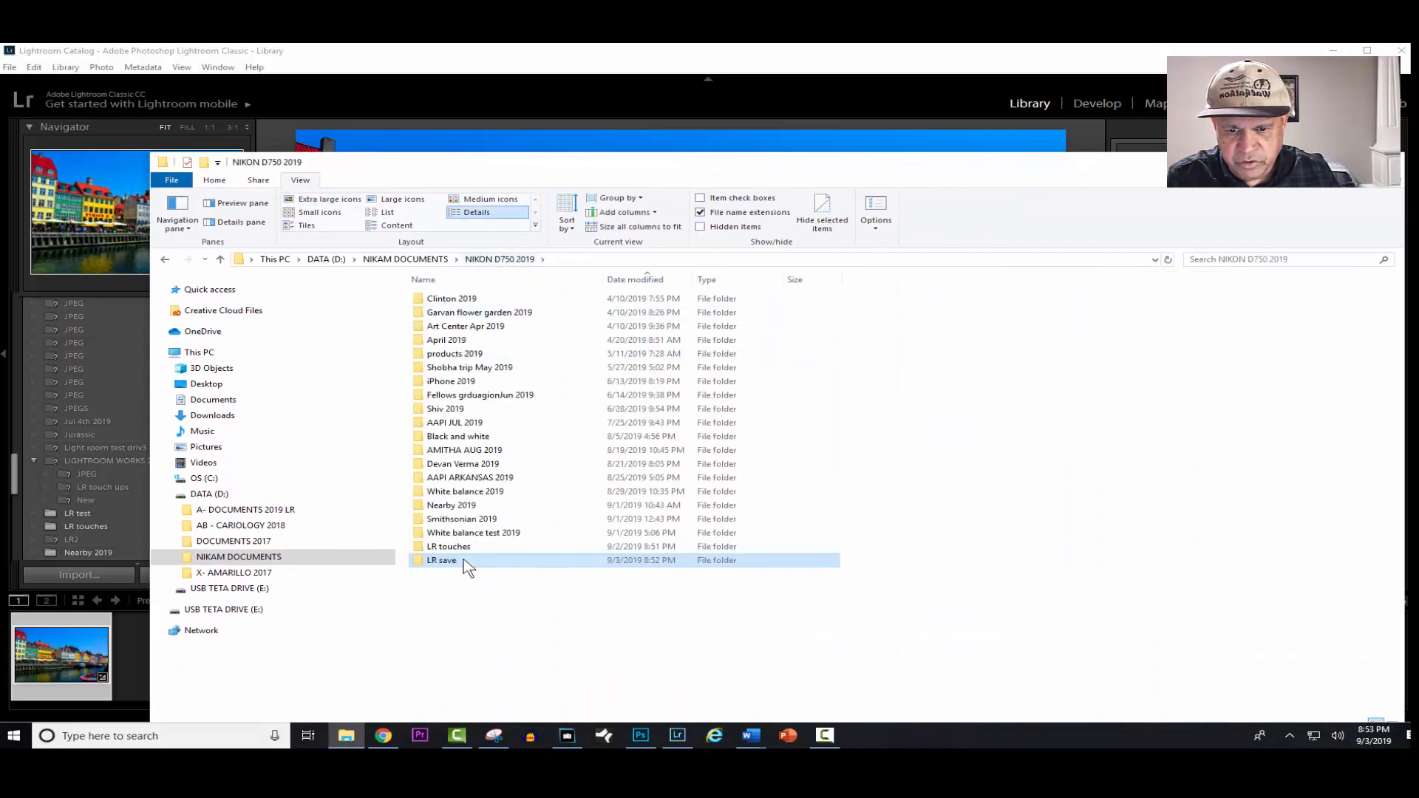
double_click(464, 561)
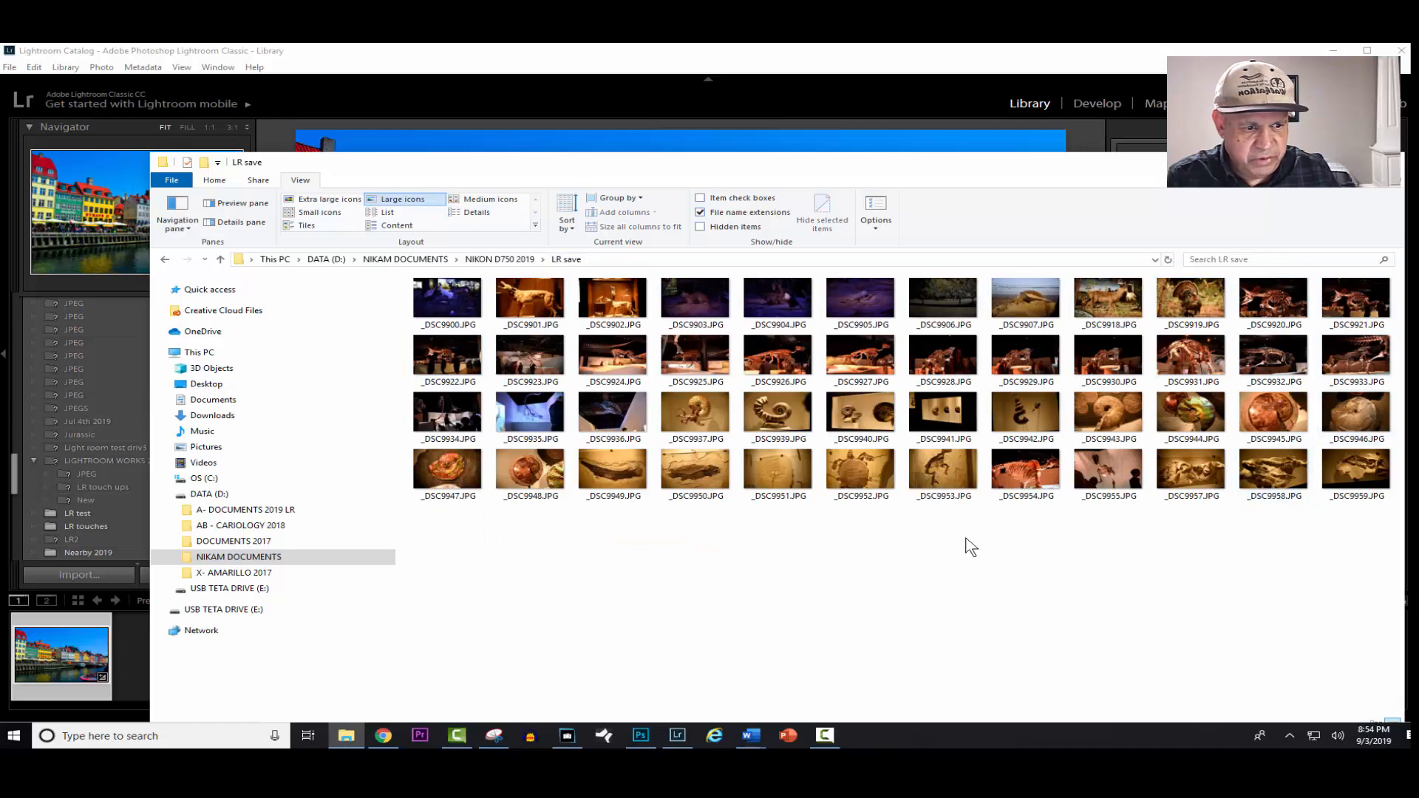
Bring _DSC9900.JPG from File Explorer into Lightroom's import and import all photos of the LR save folder.
left_click_drag(551, 179, 777, 497)
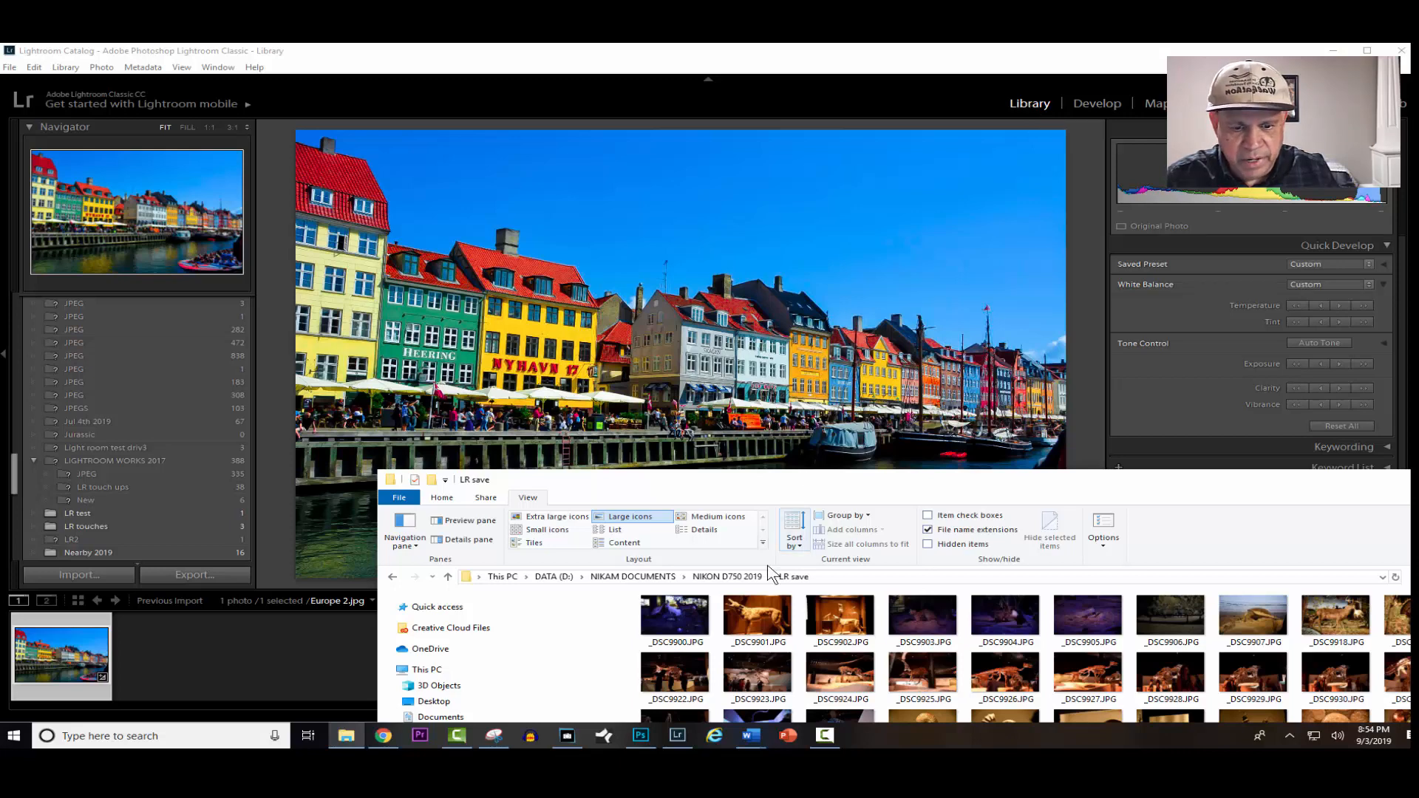
left_click(666, 627)
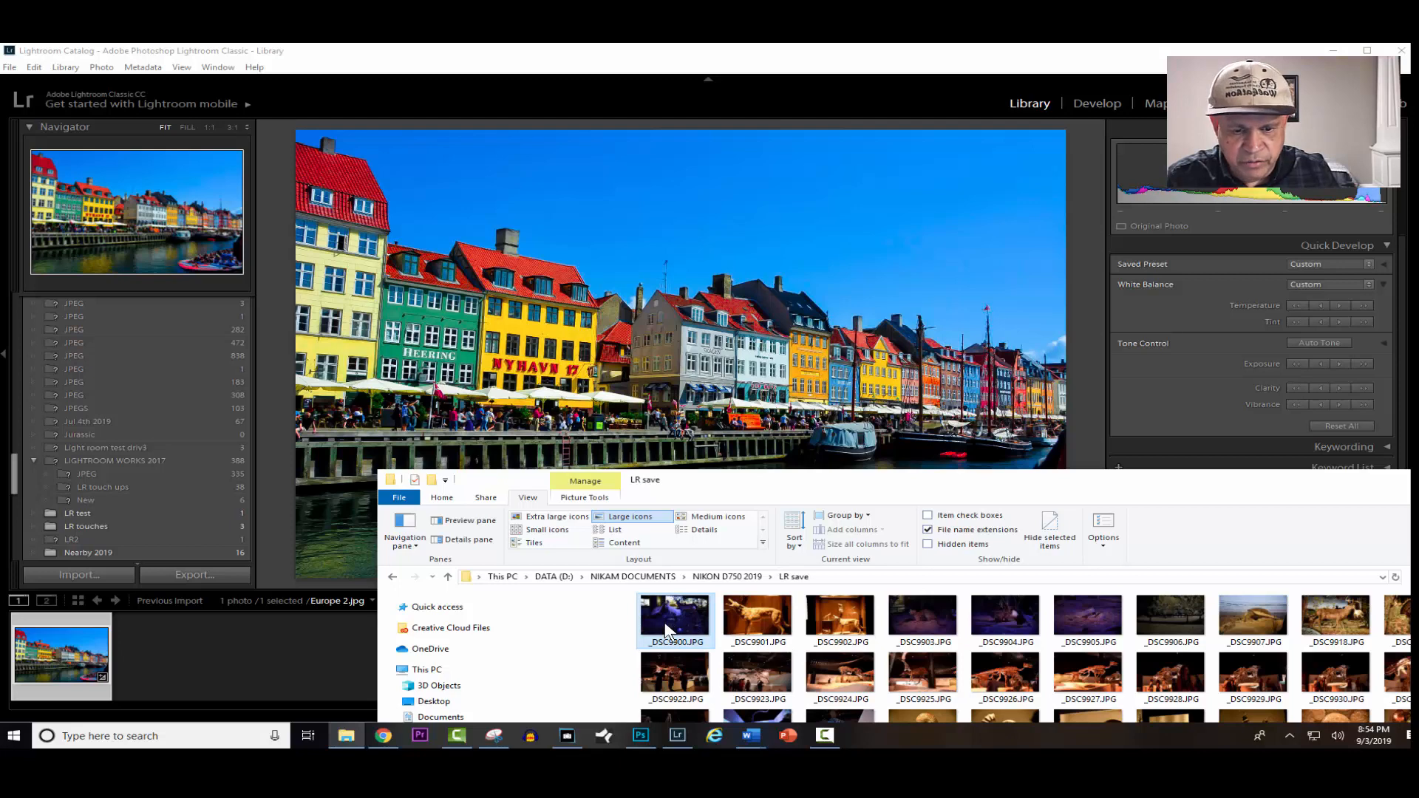
left_click(584, 348)
key("ctrl+shift+i")
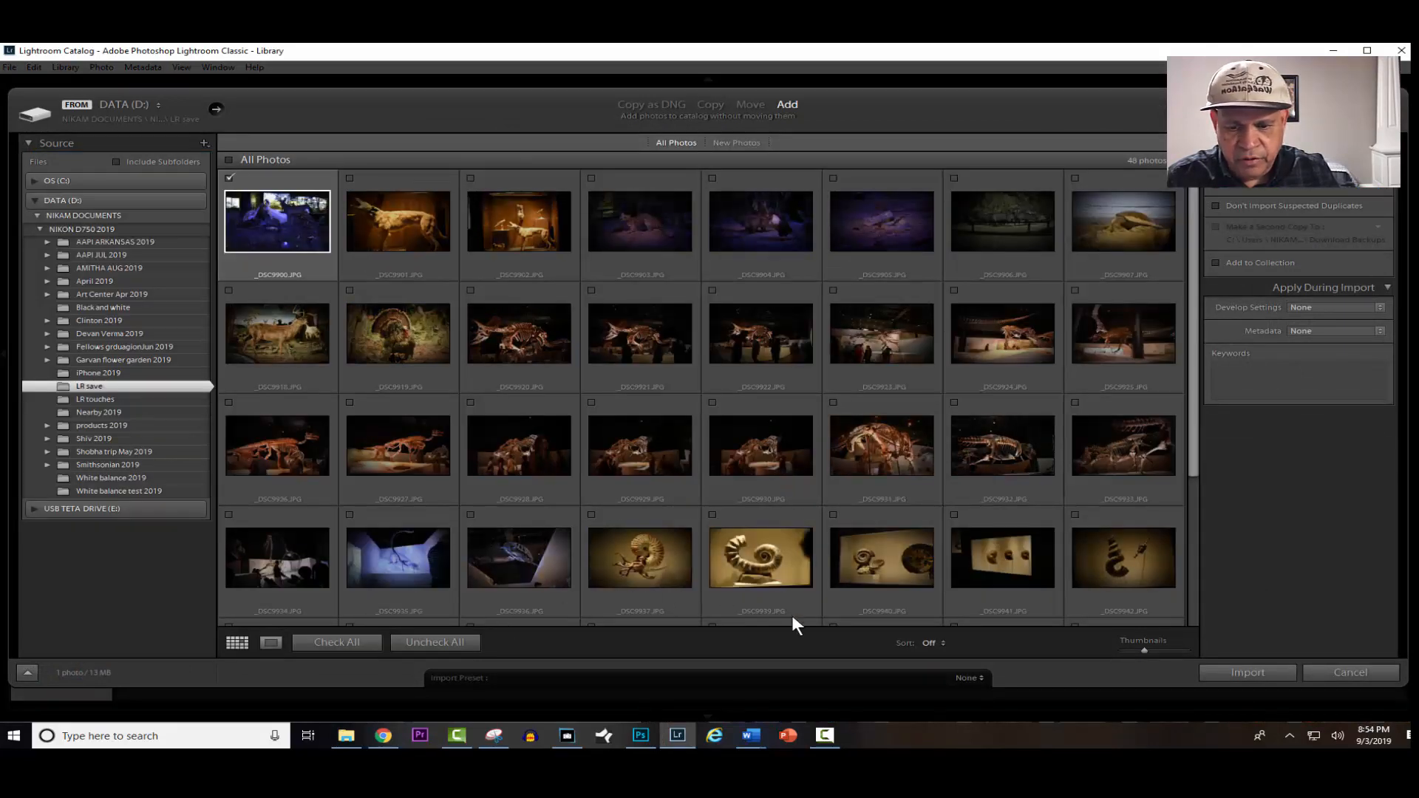
left_click(351, 643)
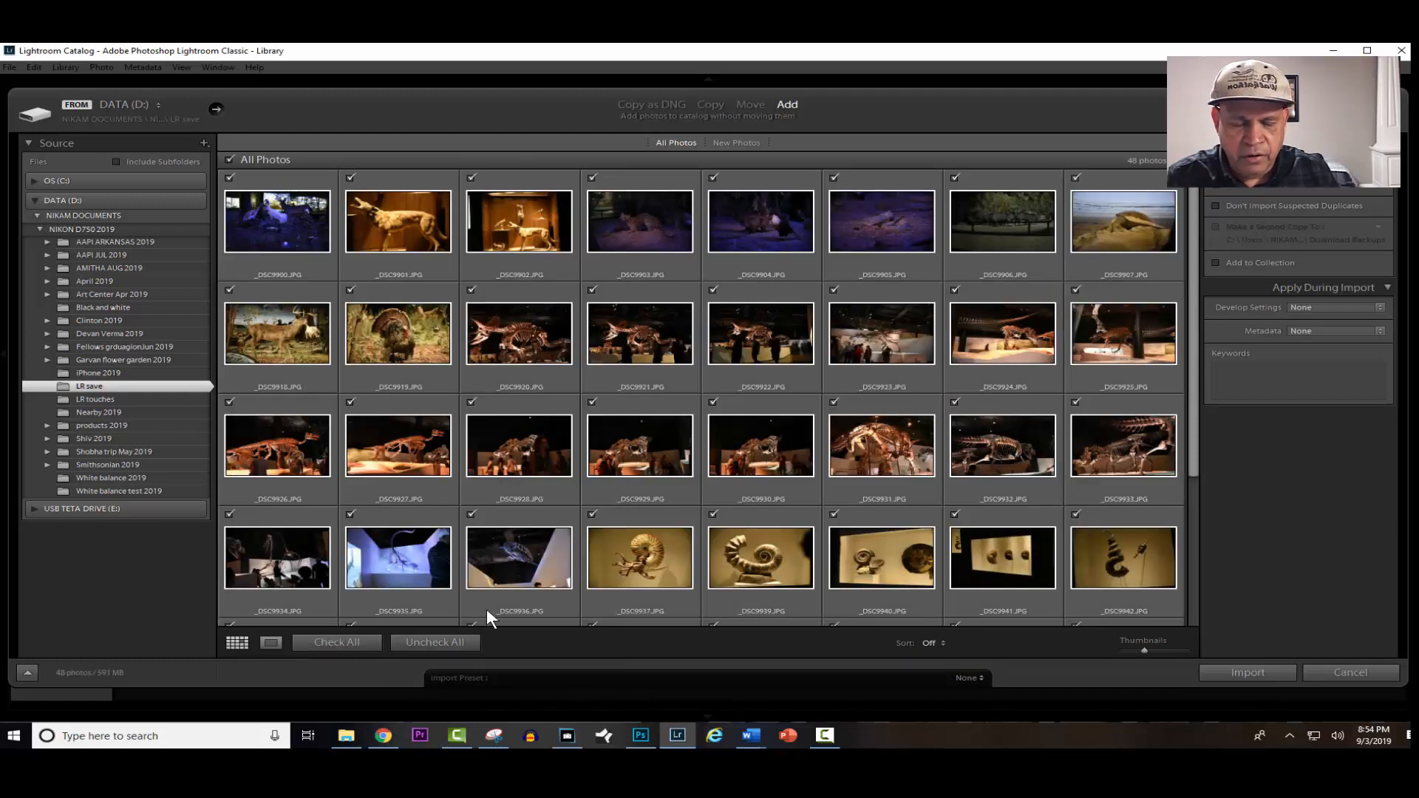
left_click(1231, 671)
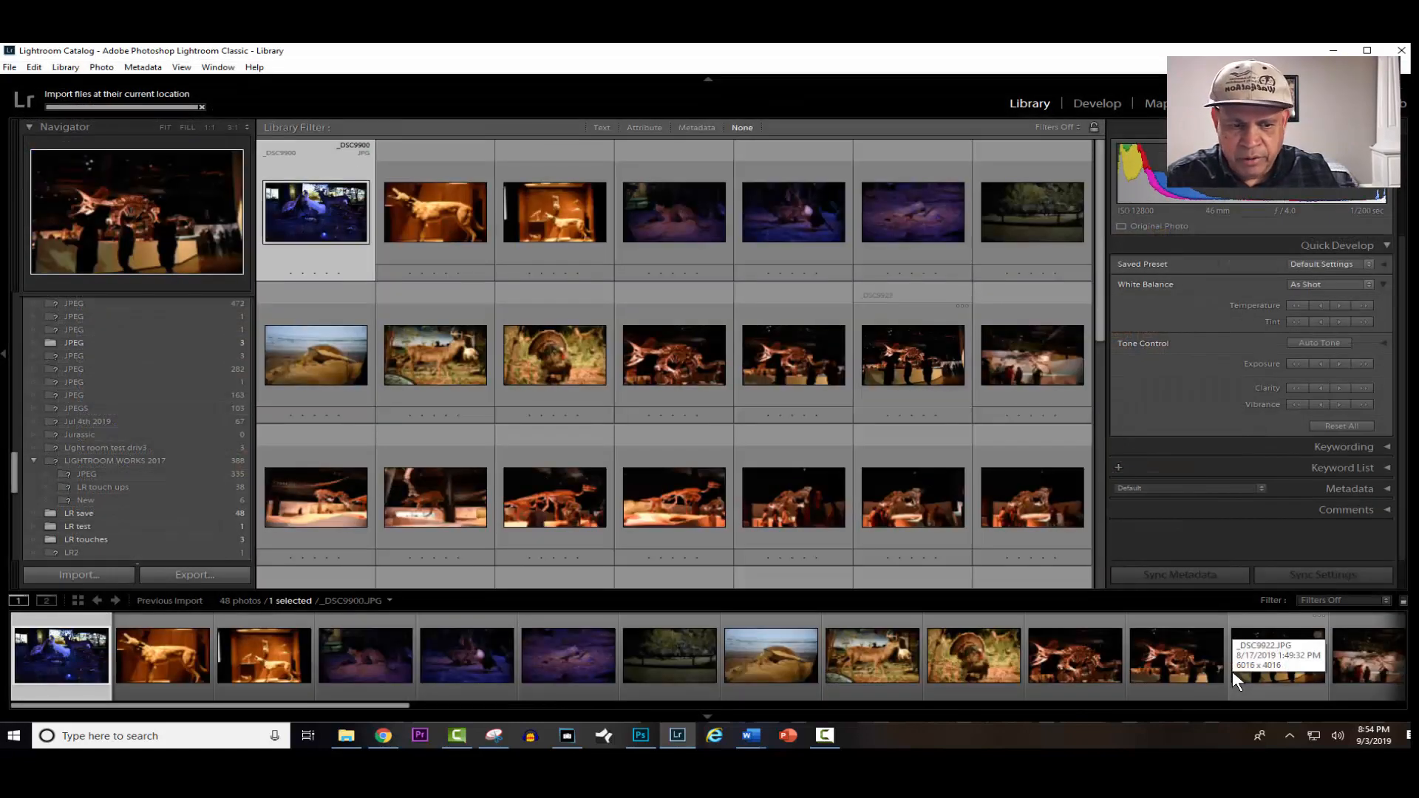
Open the first imported photo, _DSC9900.JPG, in Develop and set Exposure to +0.88 and Contrast to +8.
double_click(325, 235)
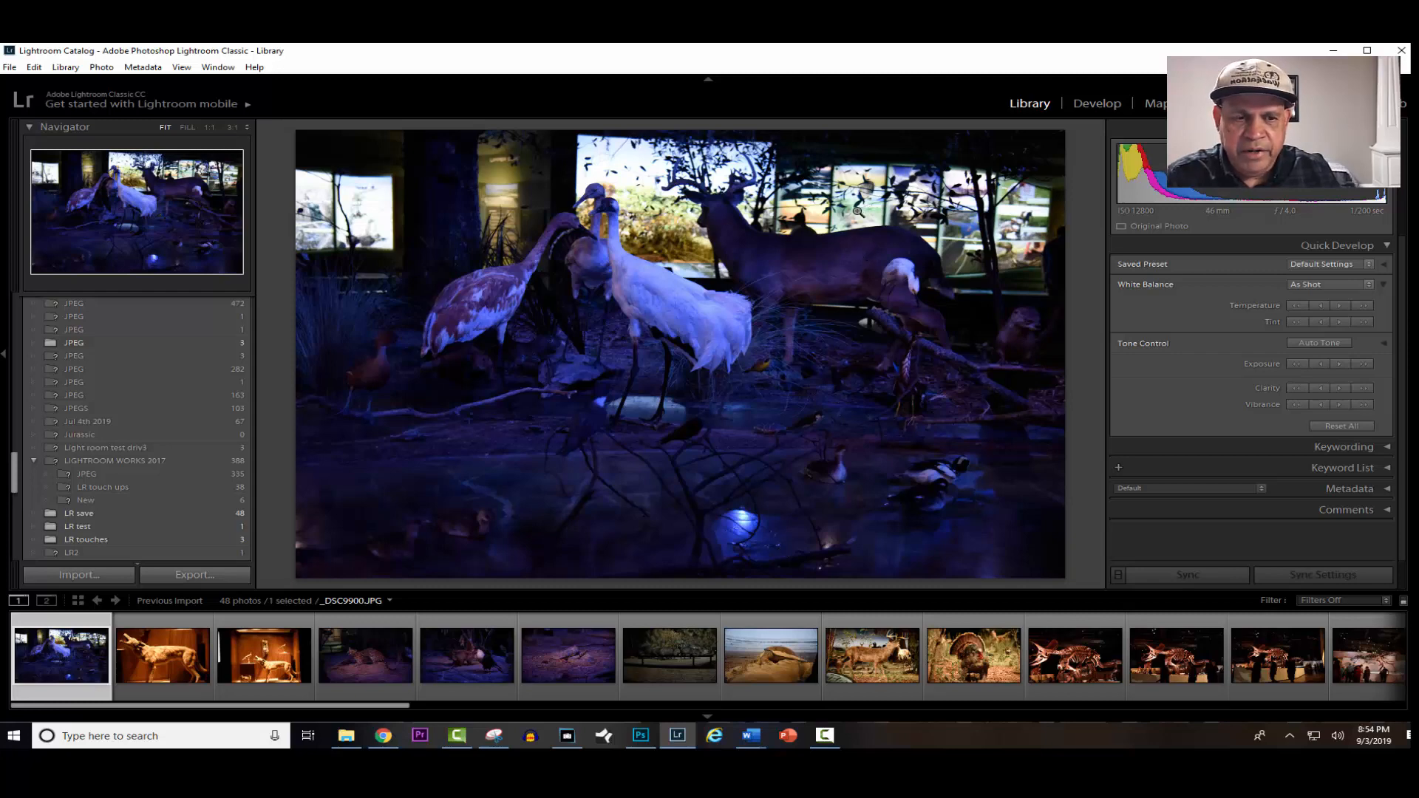
left_click(1094, 104)
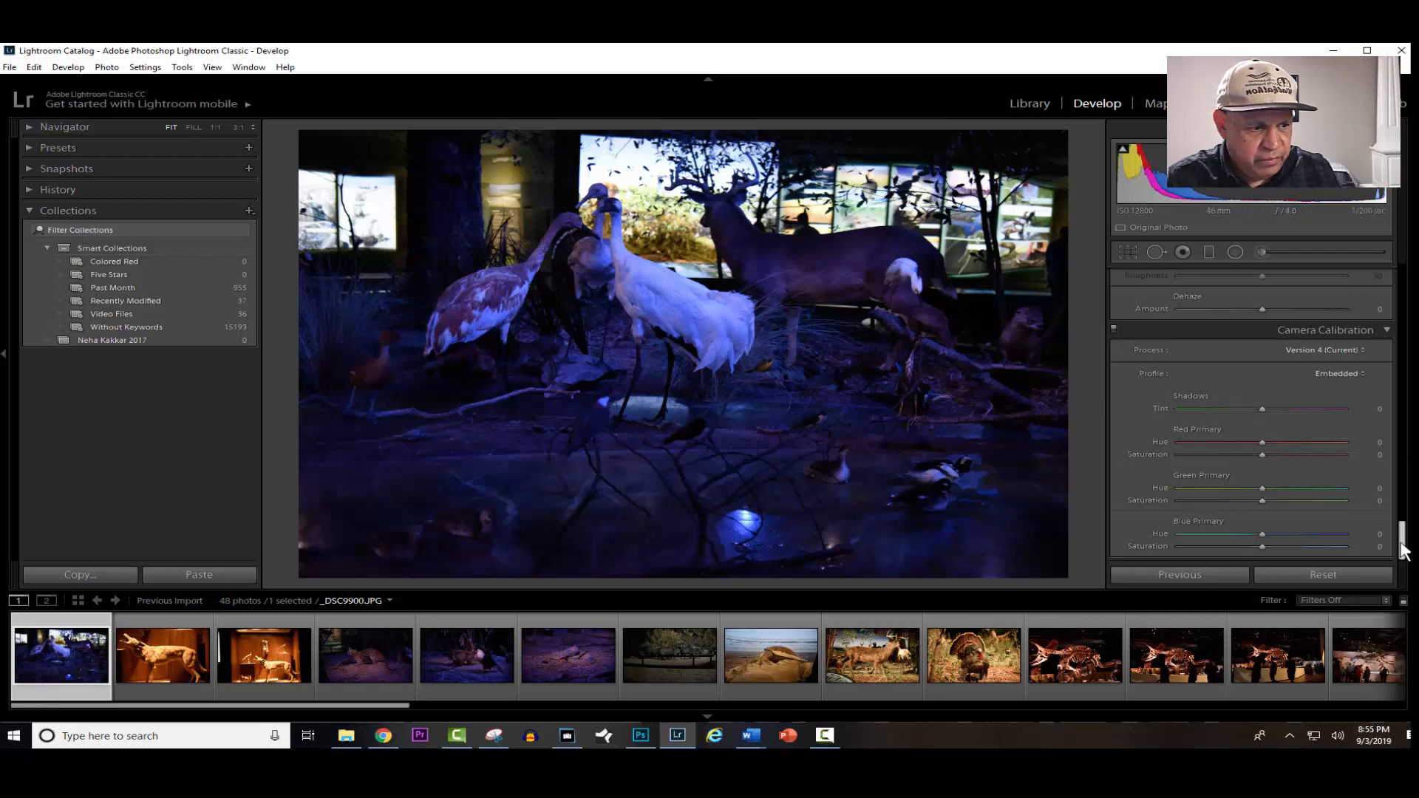
left_click_drag(1402, 543, 1402, 286)
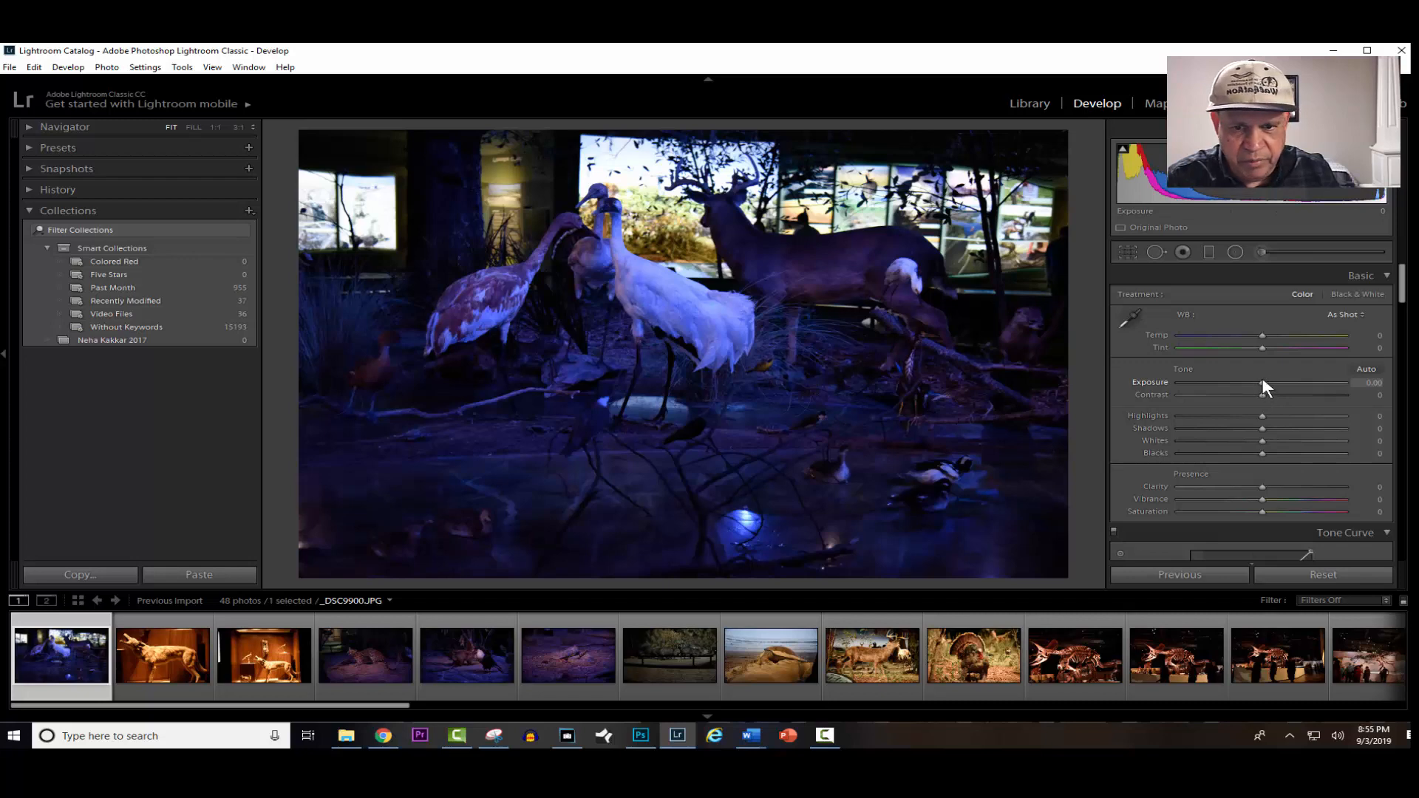
left_click_drag(1262, 382, 1268, 410)
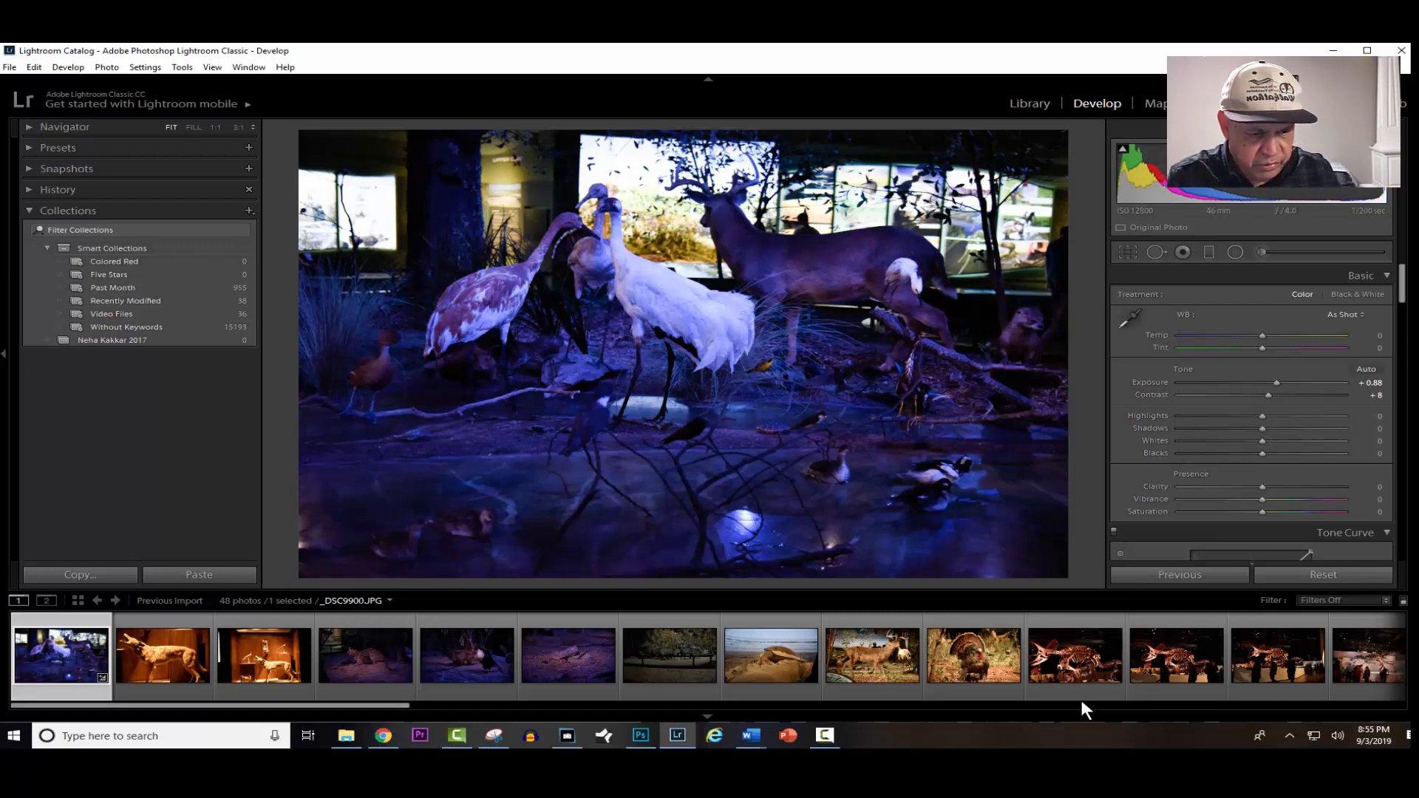
Apply the previous photo's develop settings to _DSC9901.JPG and reset its Exposure and Contrast to their defaults.
key("Right")
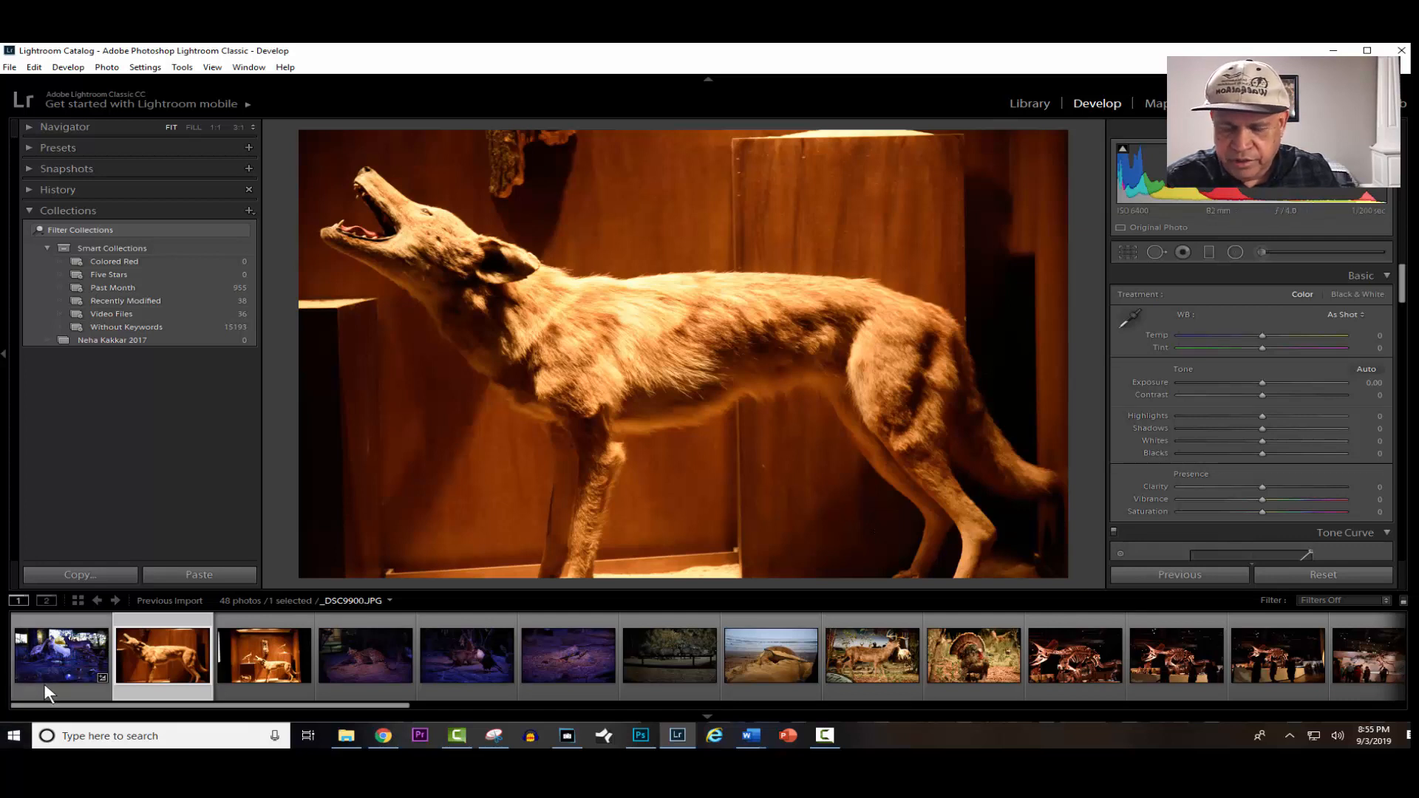
left_click(1175, 573)
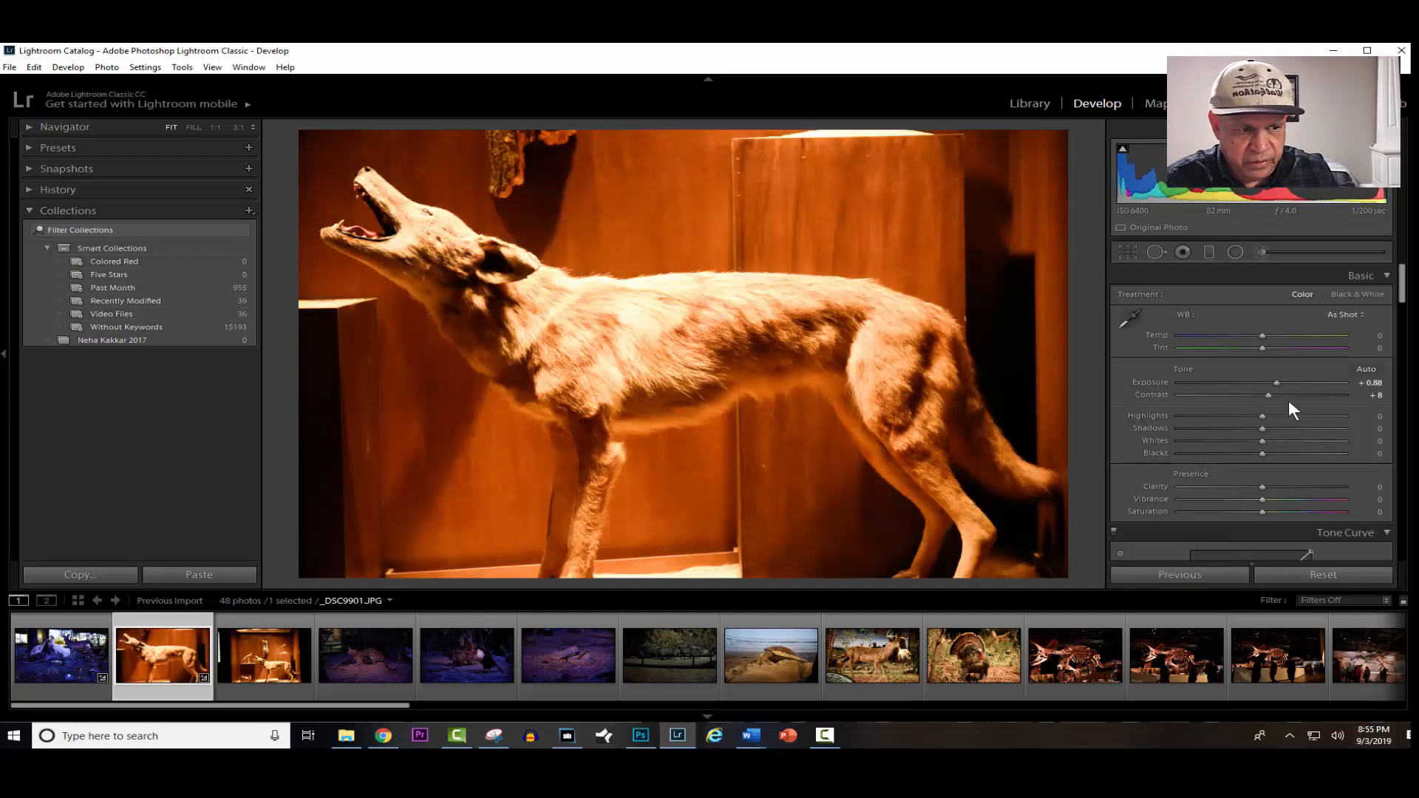
double_click(1155, 380)
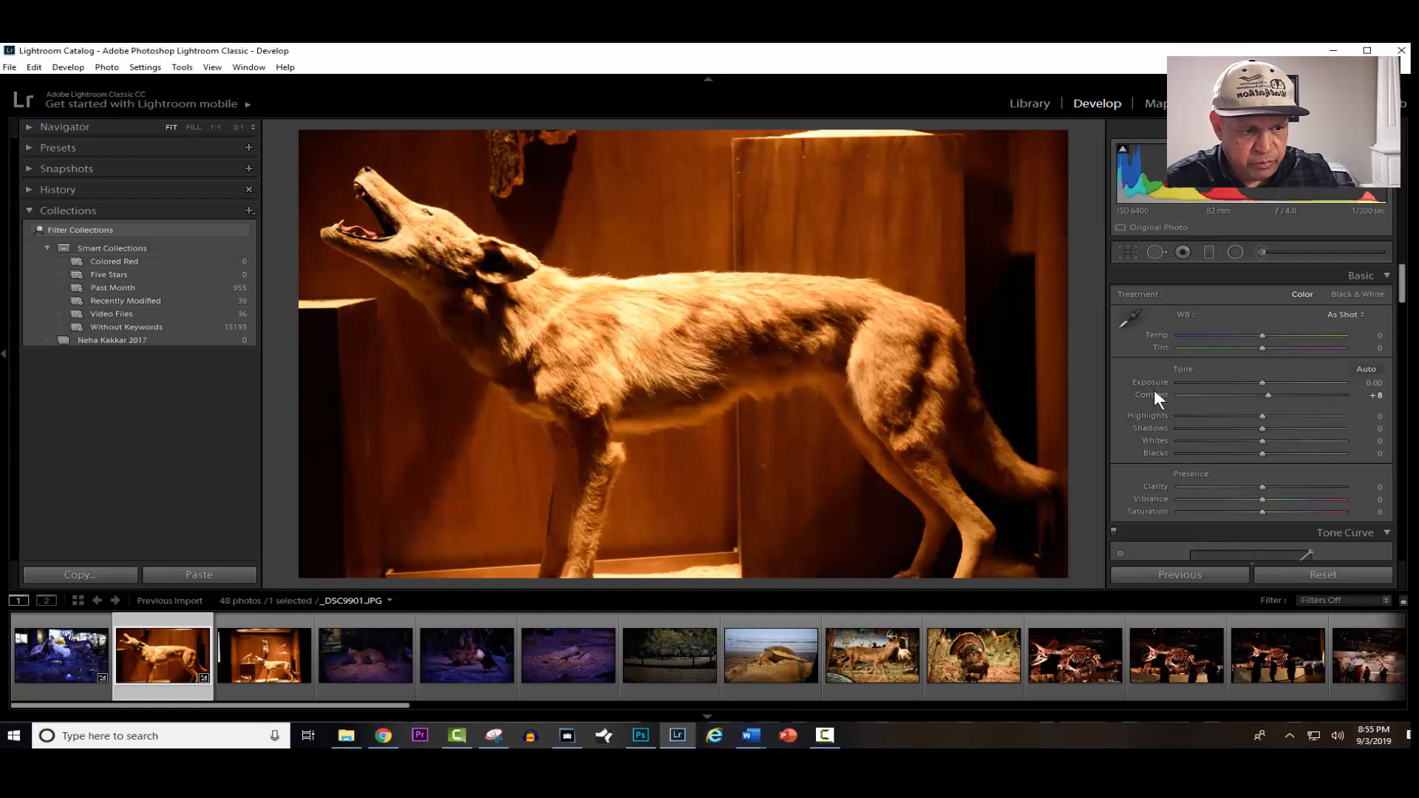
double_click(1149, 393)
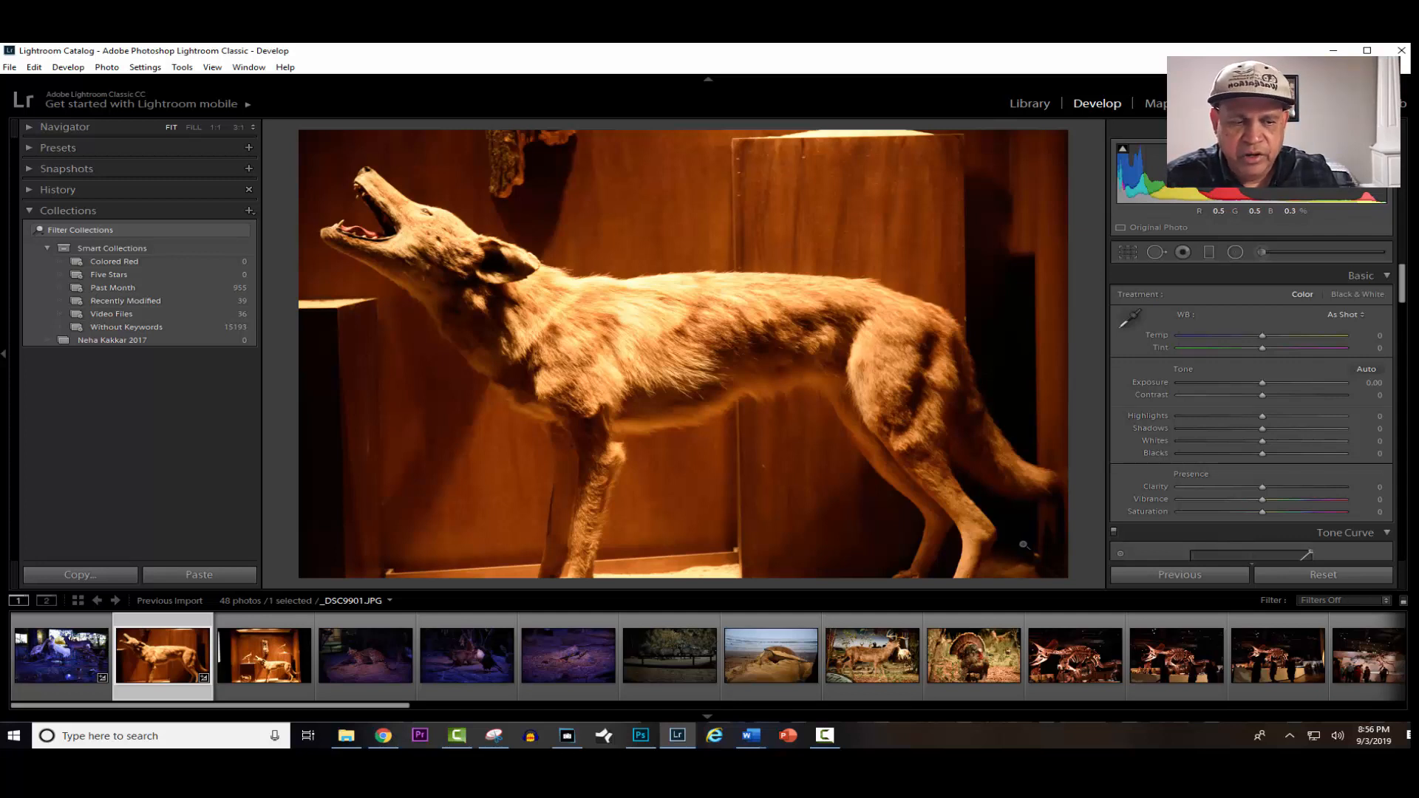
Return to the Library and select all imported photos, with _DSC9900.JPG as the active one.
left_click(1030, 105)
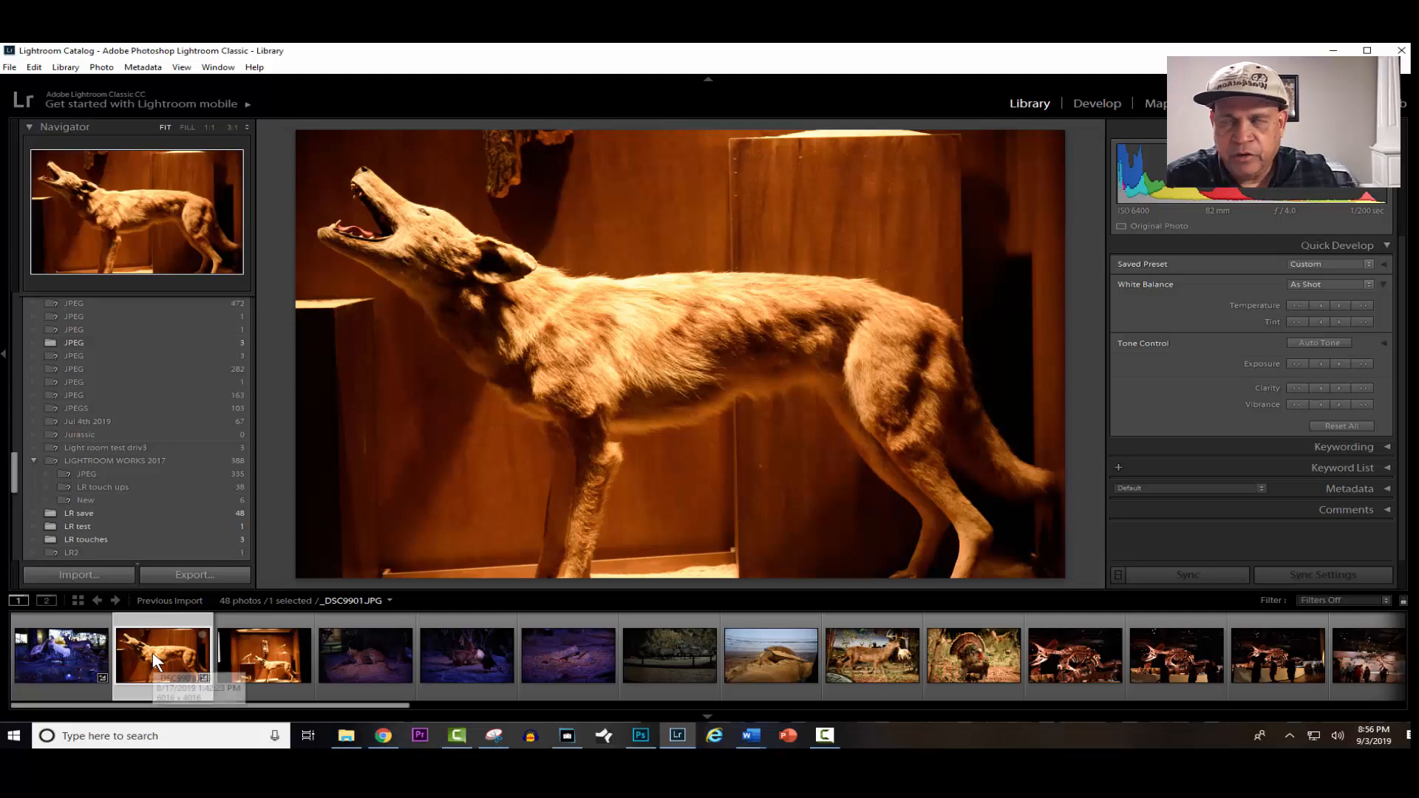
left_click(56, 626)
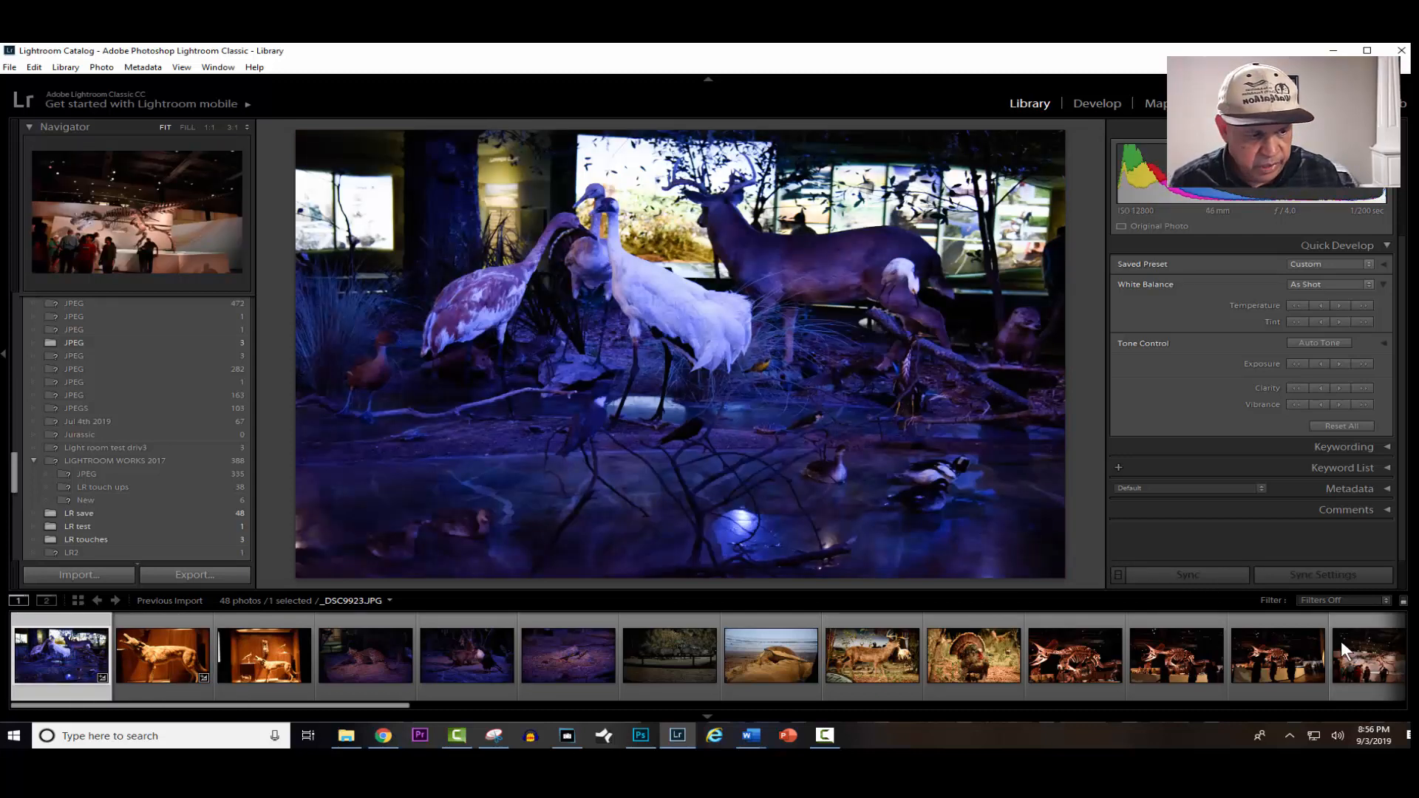
scroll(1341, 639, "down", 5)
scroll(1341, 639, "down", 5)
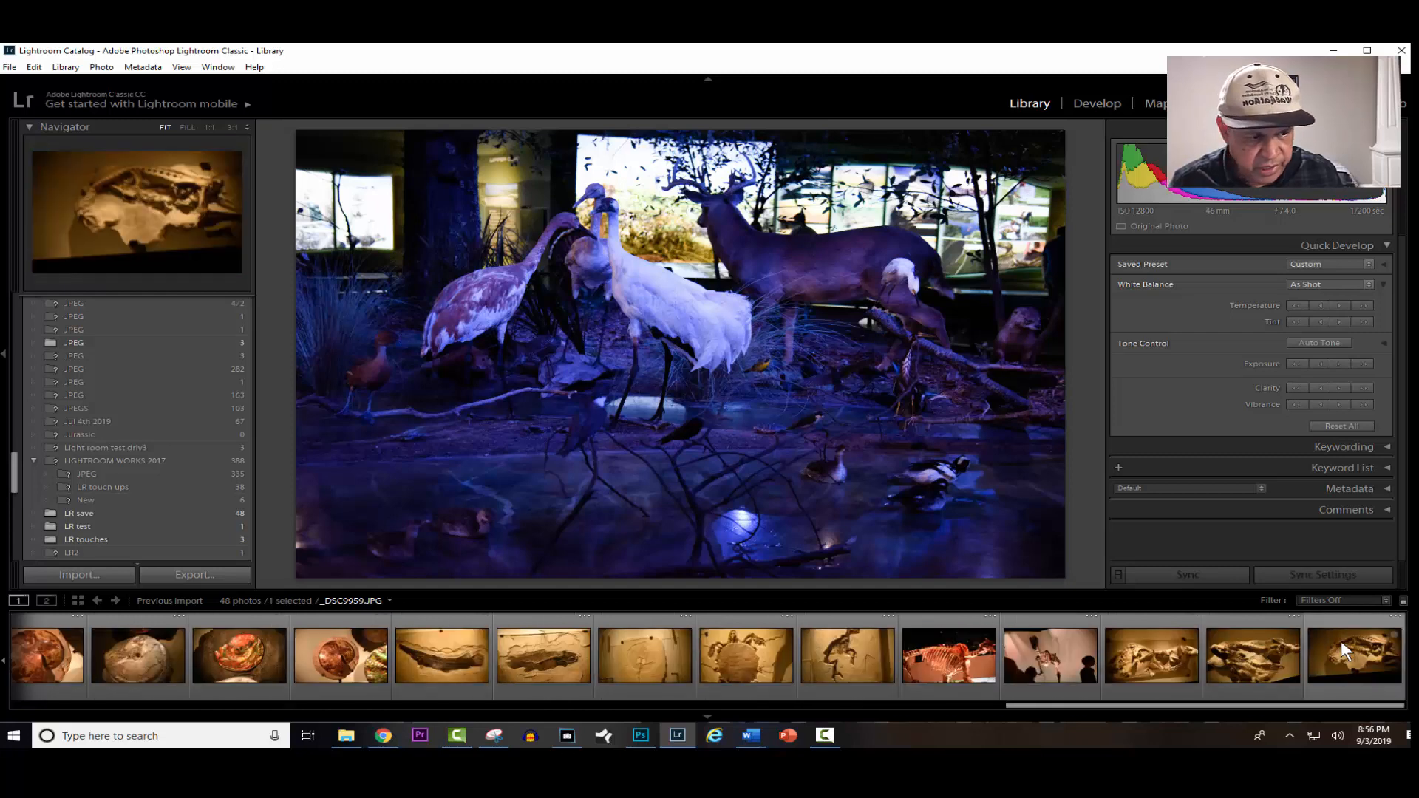
key("ctrl+a")
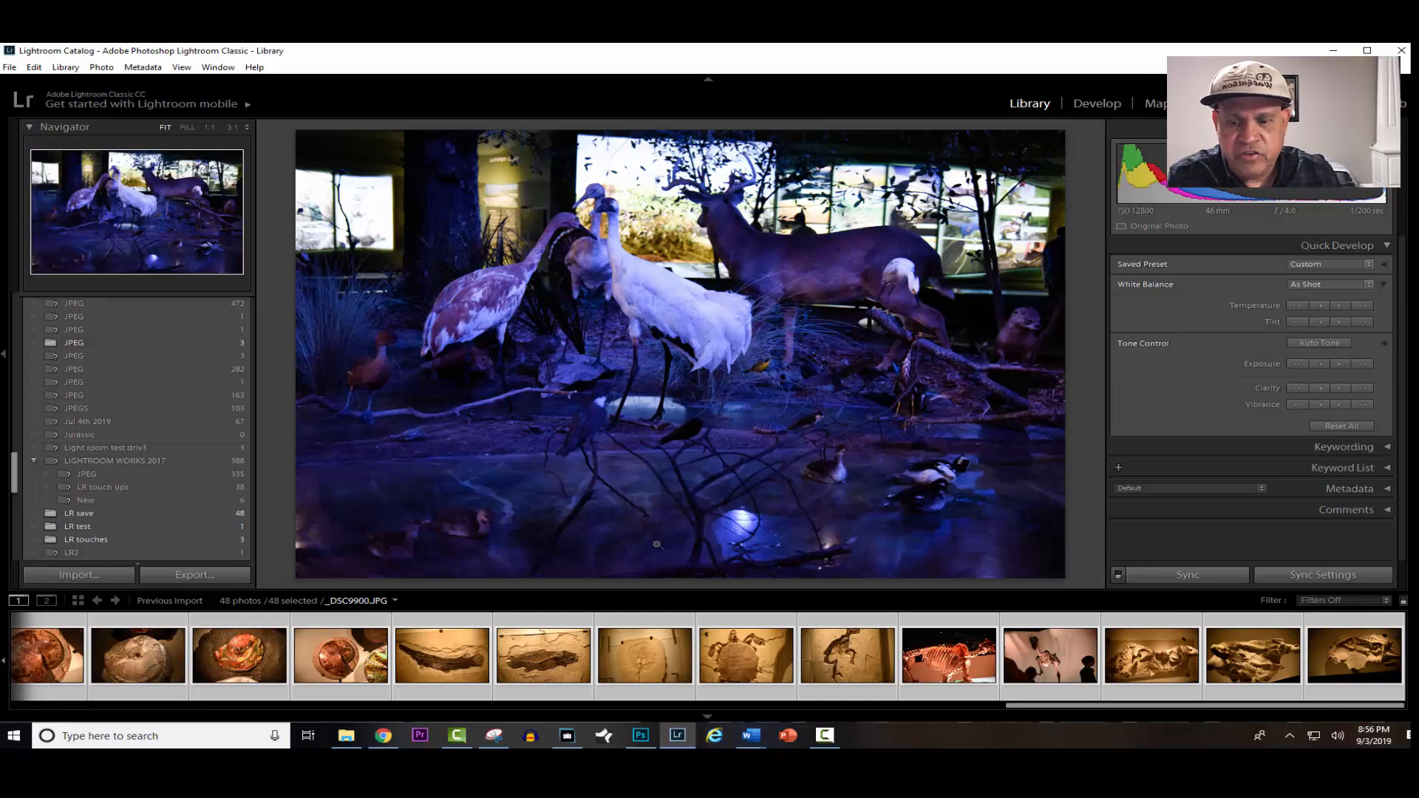
Start exporting the selected photos and browse to the LR save folder in NIKON D750 2019 for the destination.
left_click(200, 573)
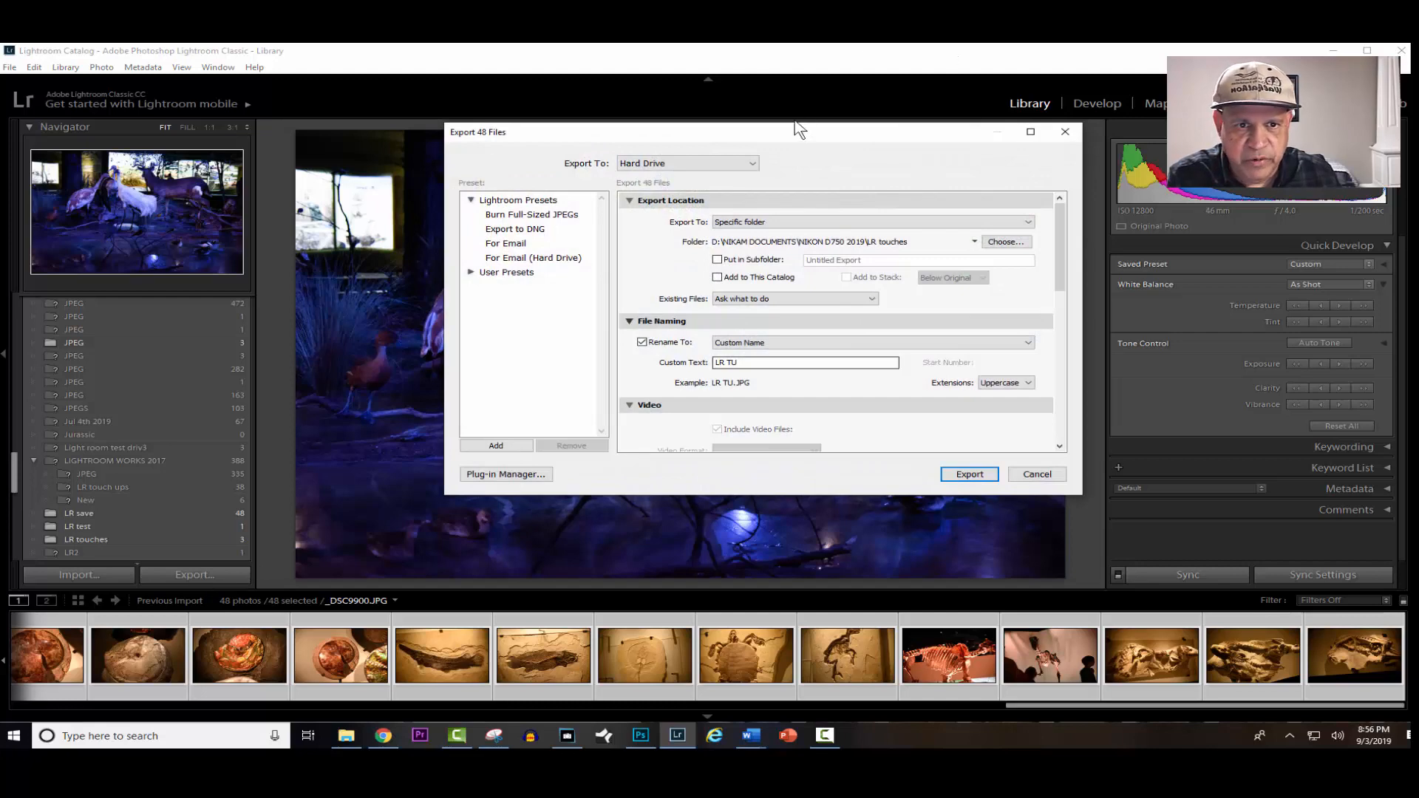
left_click_drag(791, 133, 566, 194)
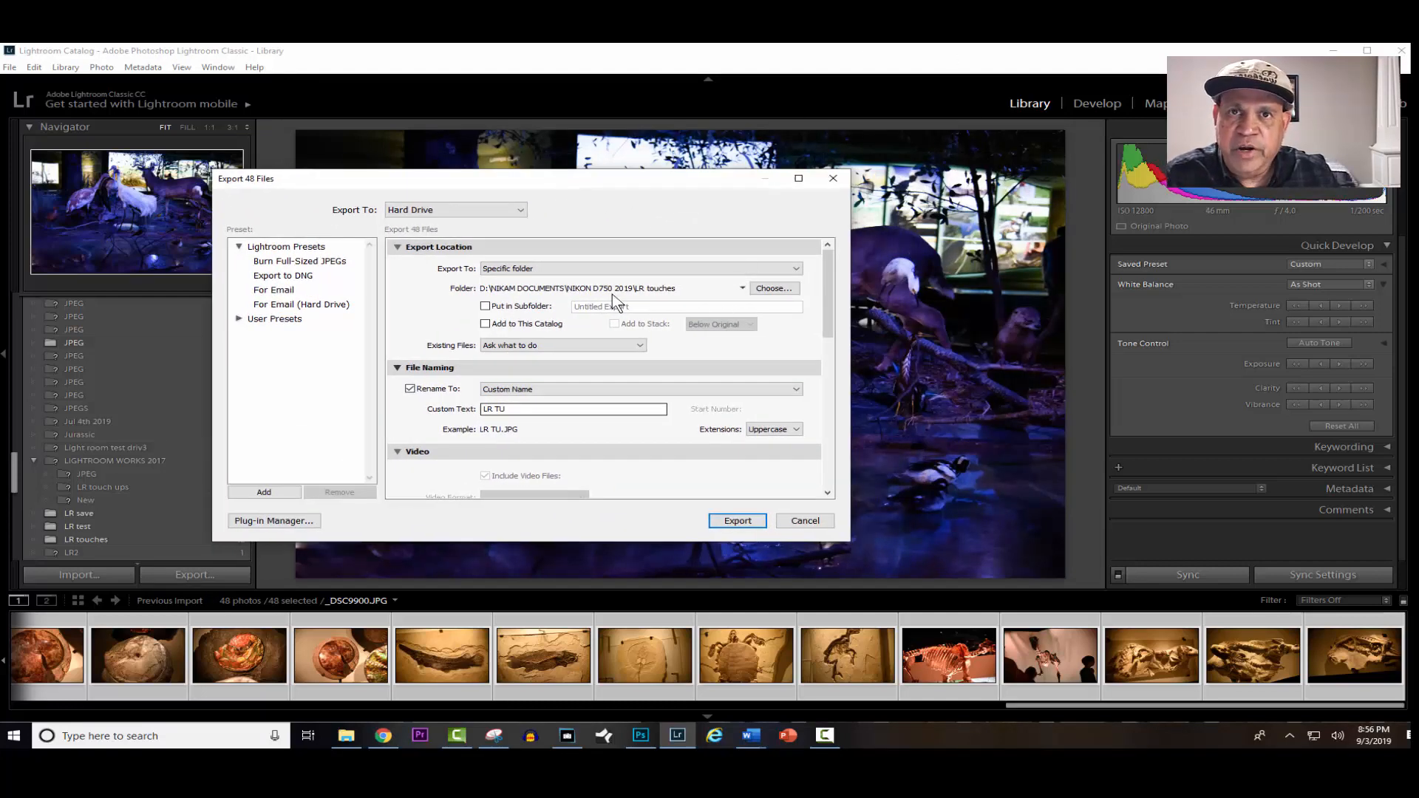
left_click(759, 291)
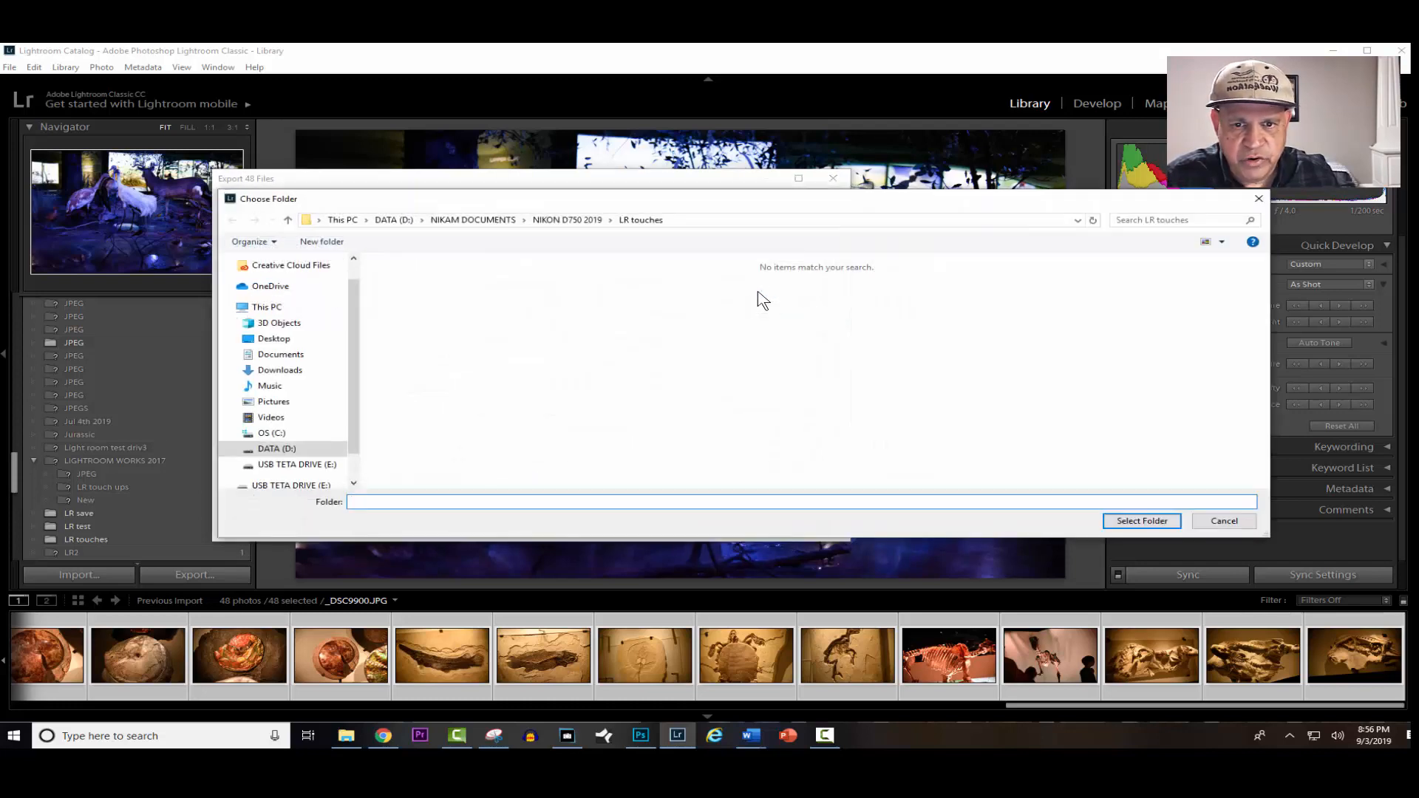
left_click(580, 221)
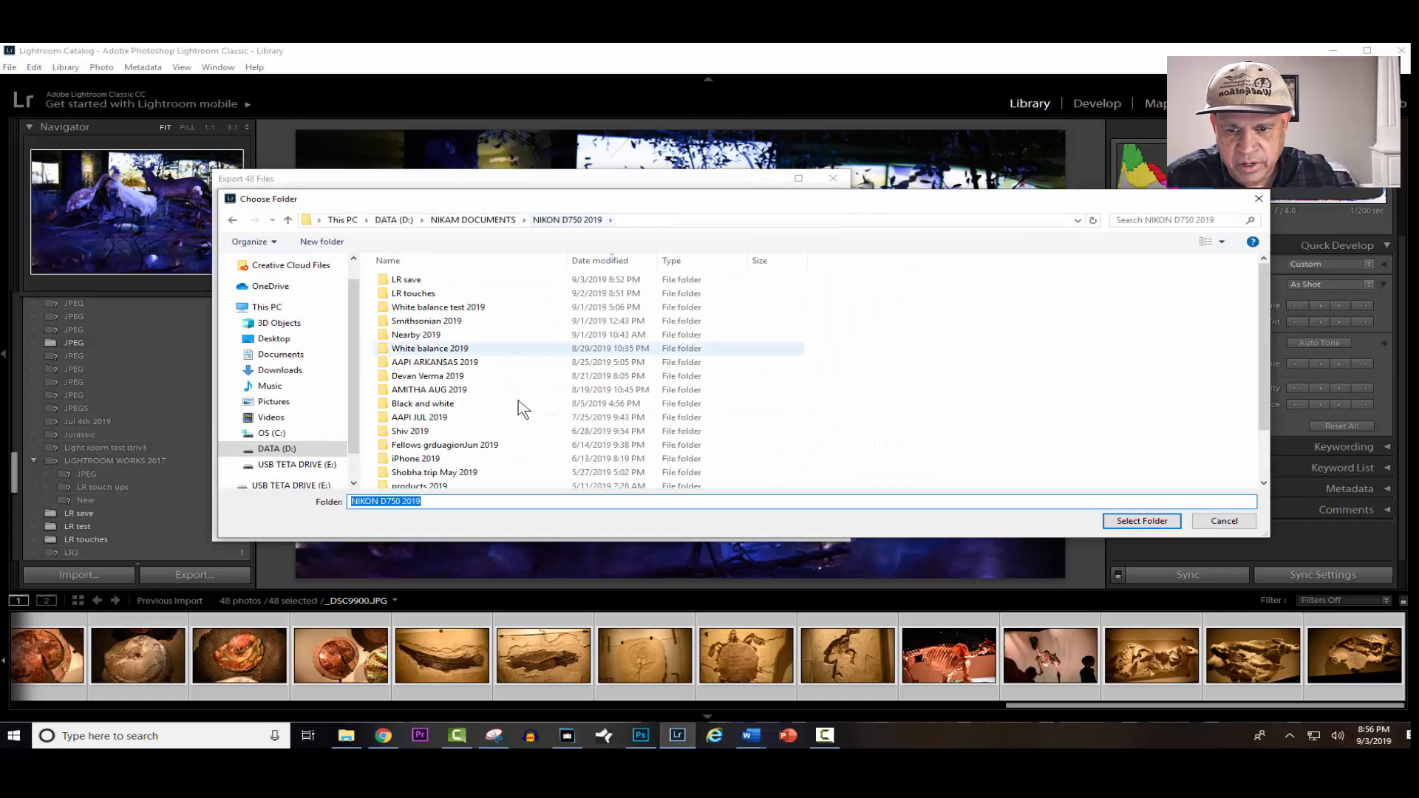
double_click(411, 282)
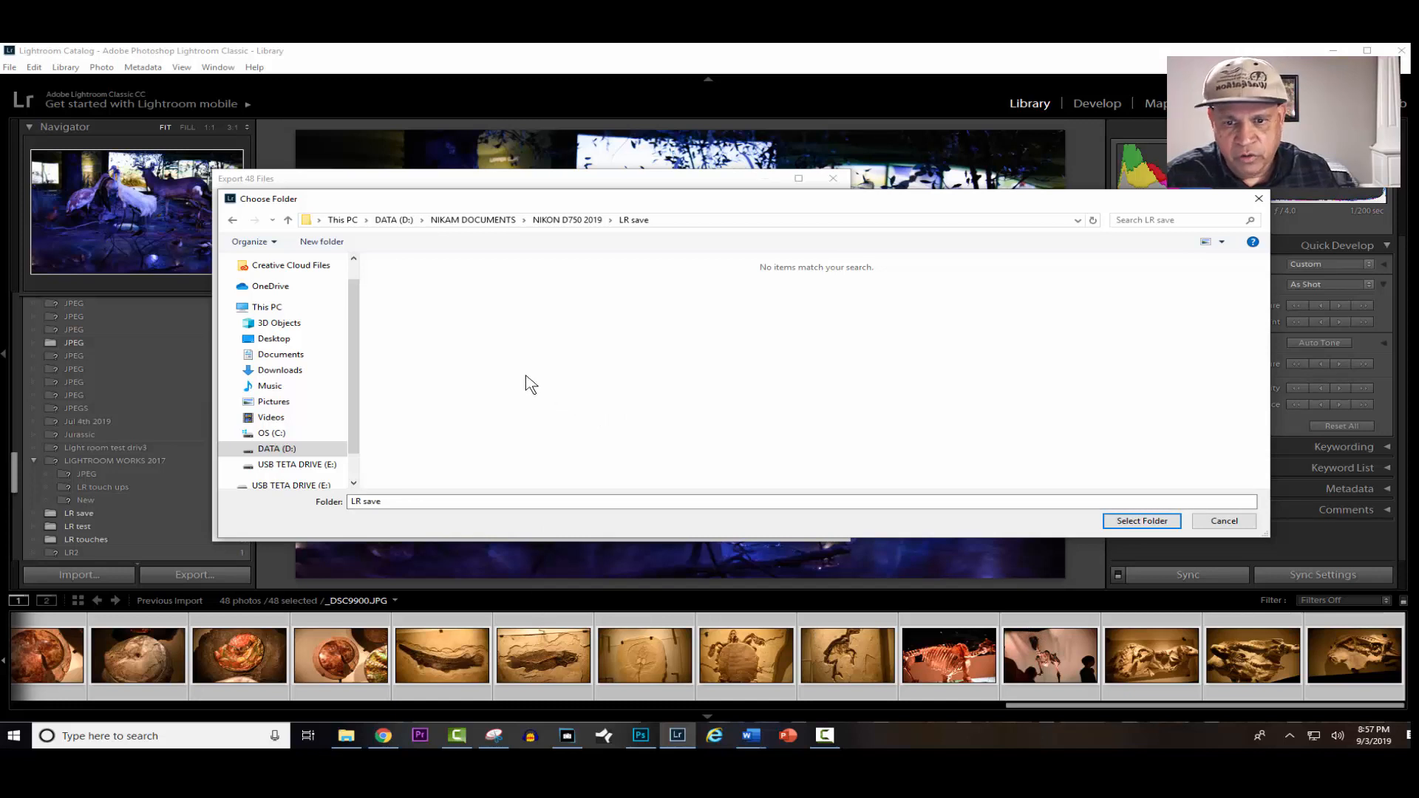
Create a folder named LR ED inside LR save and choose it as the export destination.
right_click(505, 301)
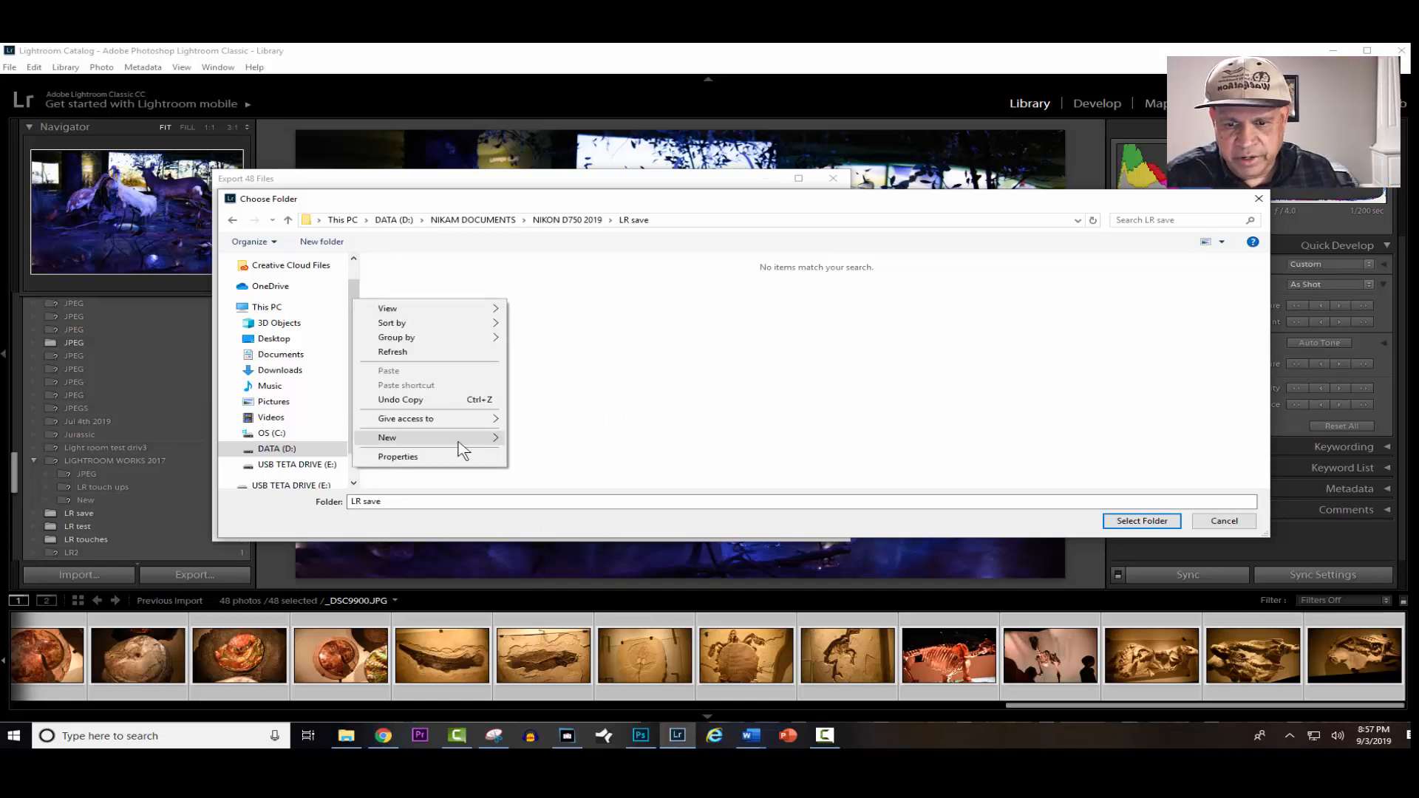
mouse_move(463, 448)
left_click(547, 442)
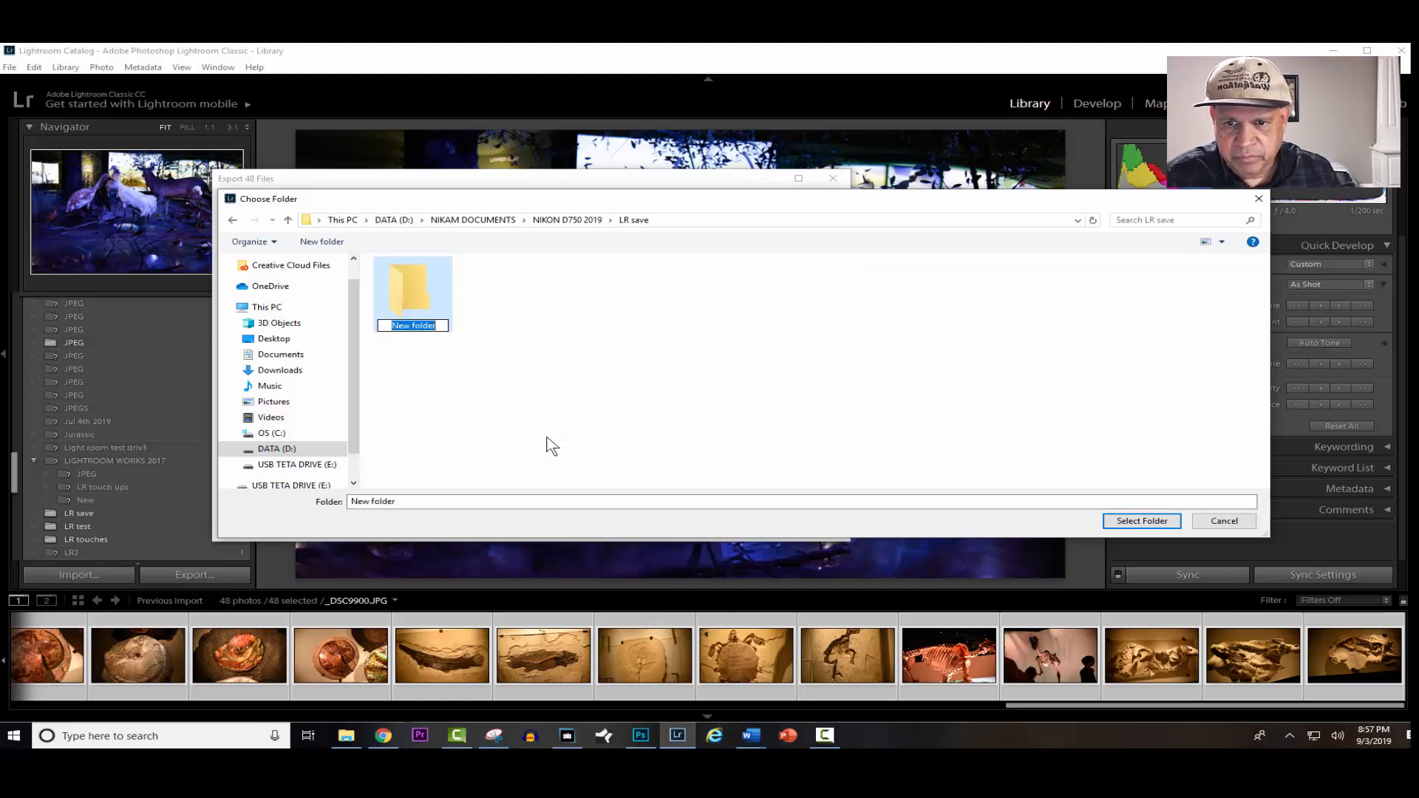
type("LR E")
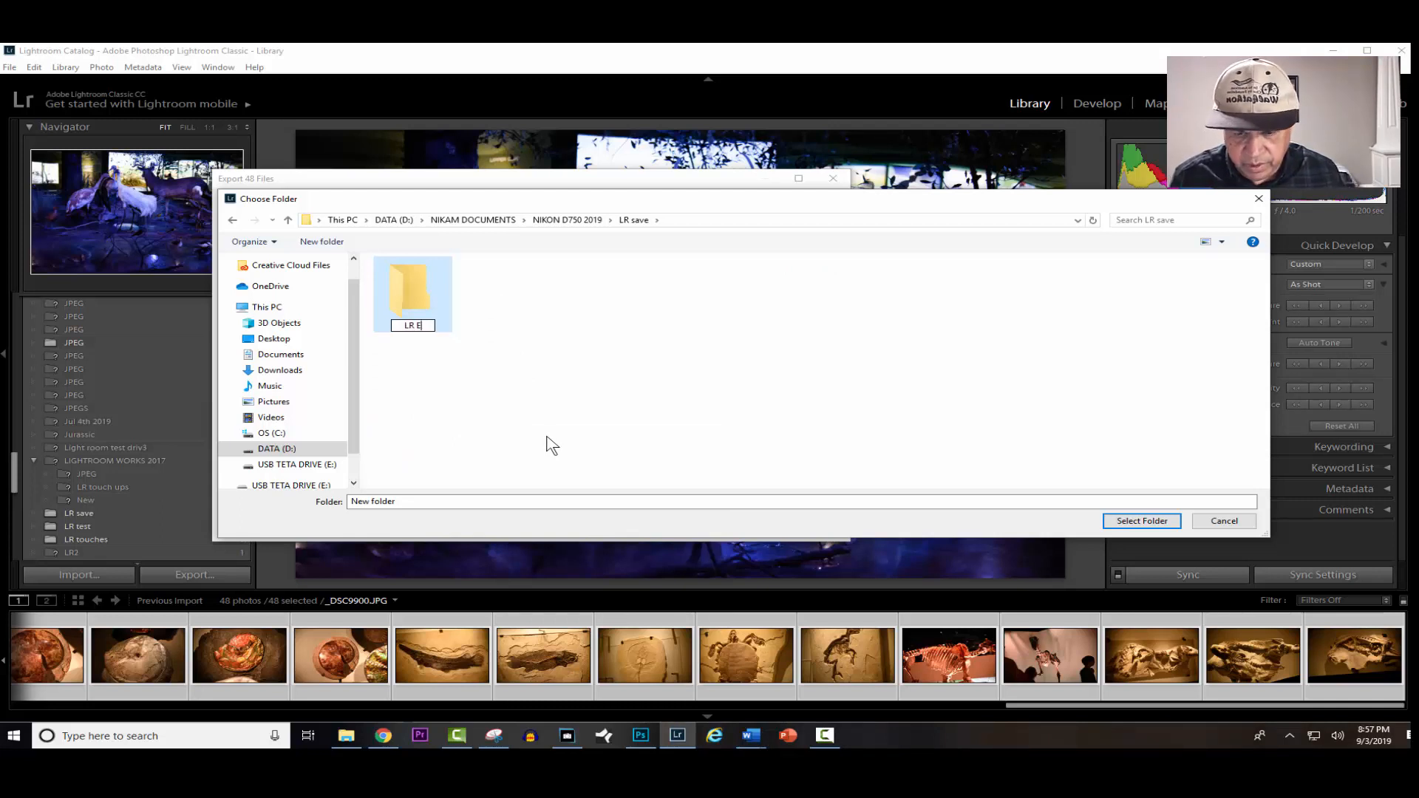
type("D")
key("Return")
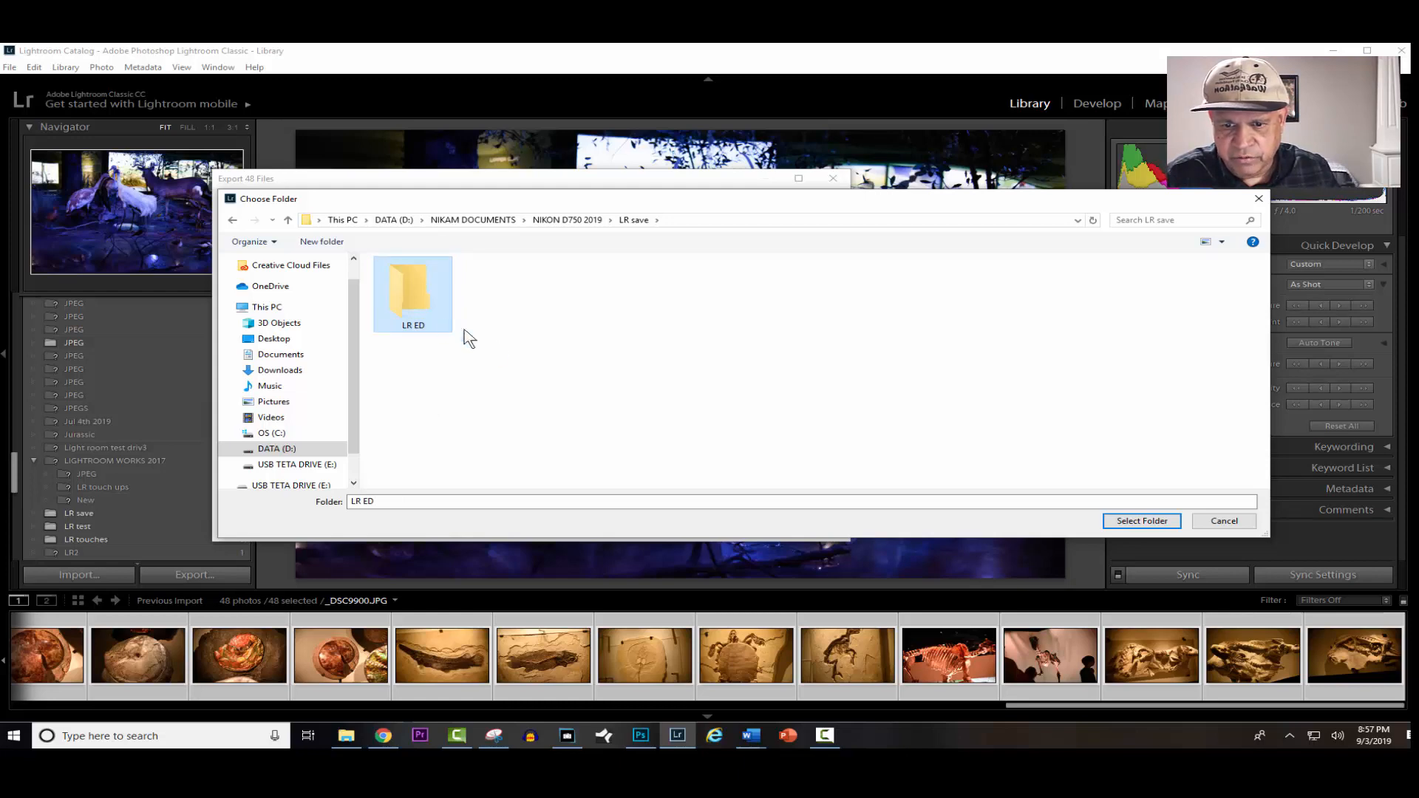
left_click(1141, 521)
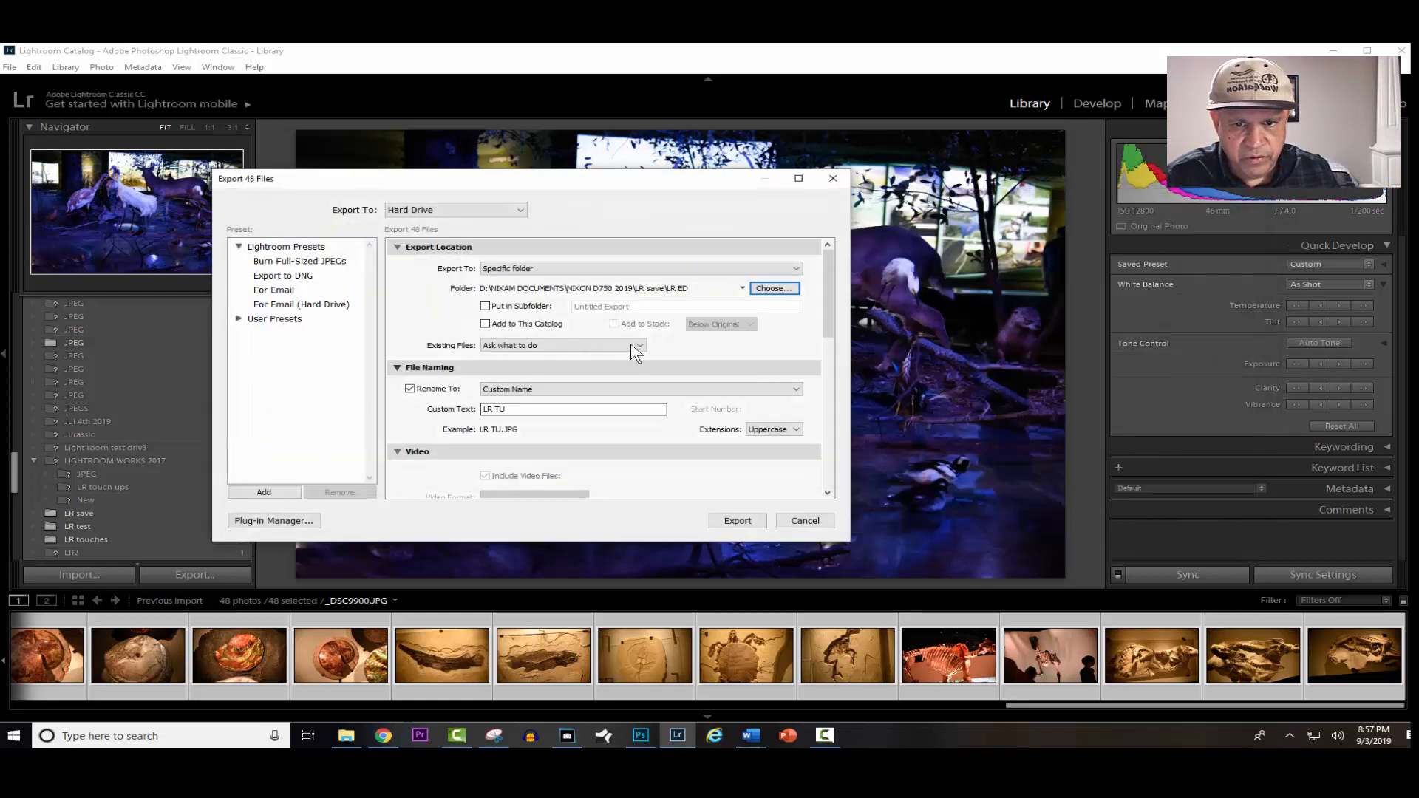
Set the custom name text for the exported files to LR ED.
left_click_drag(473, 189, 466, 158)
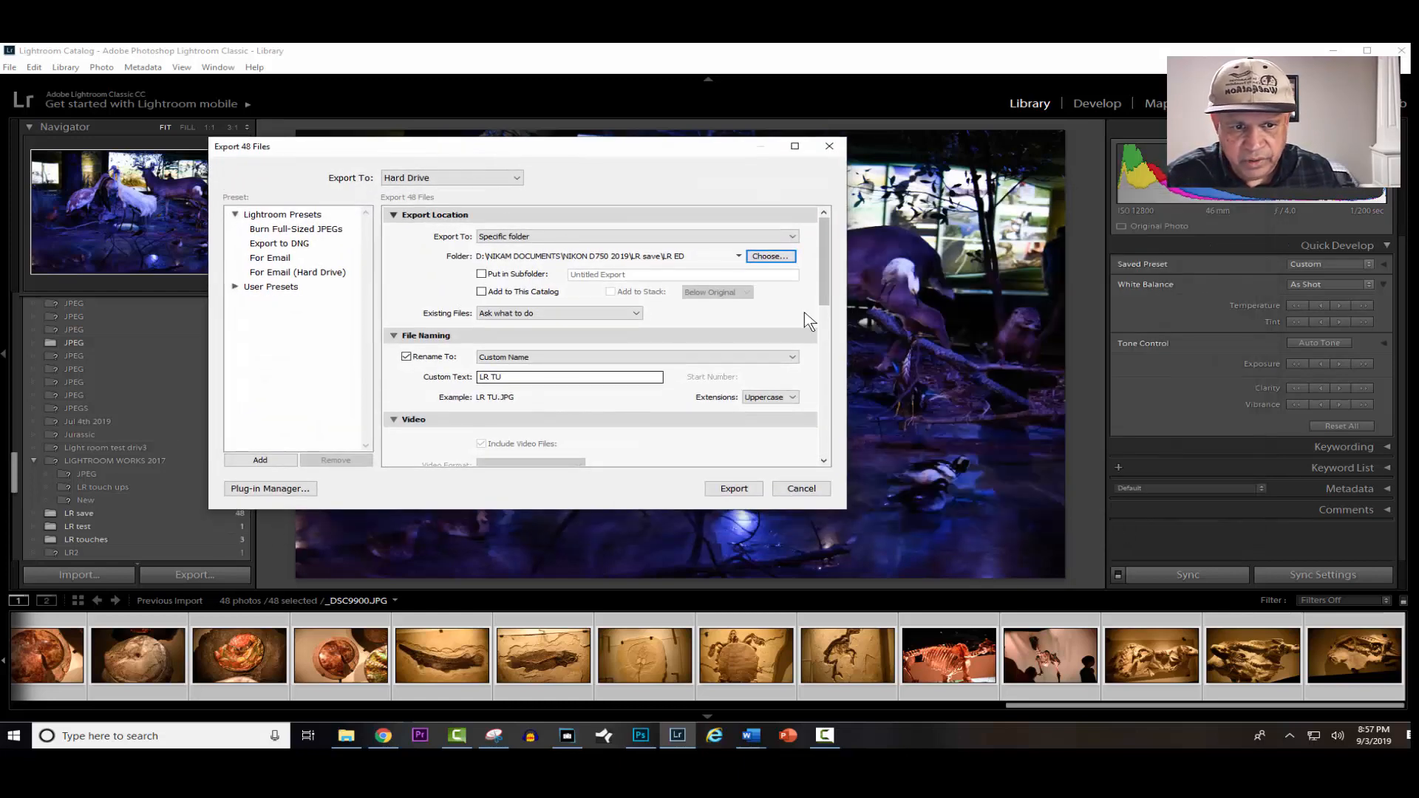
mouse_move(827, 287)
left_mouse_down()
mouse_move(820, 322)
mouse_move(819, 291)
left_mouse_up()
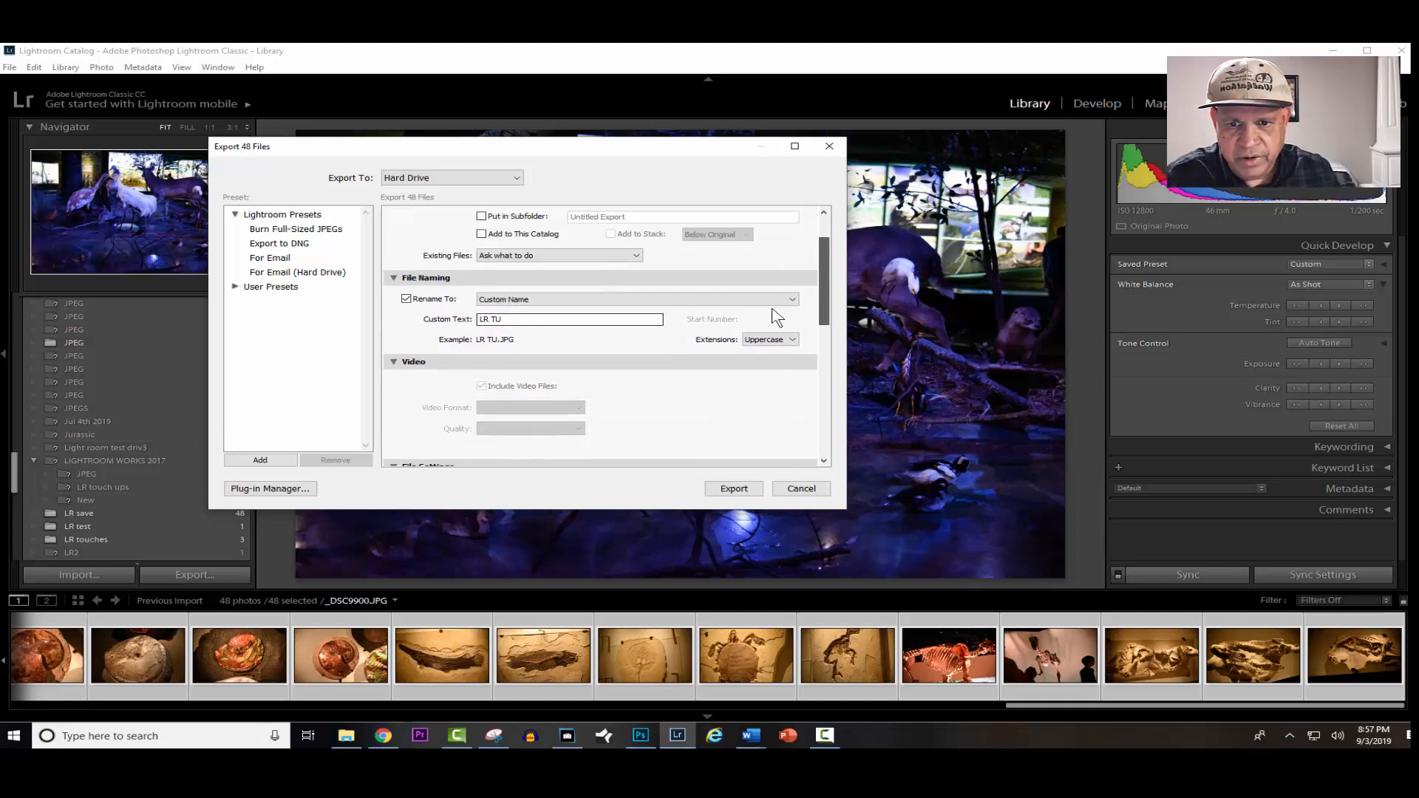
left_click(504, 323)
left_click(505, 323)
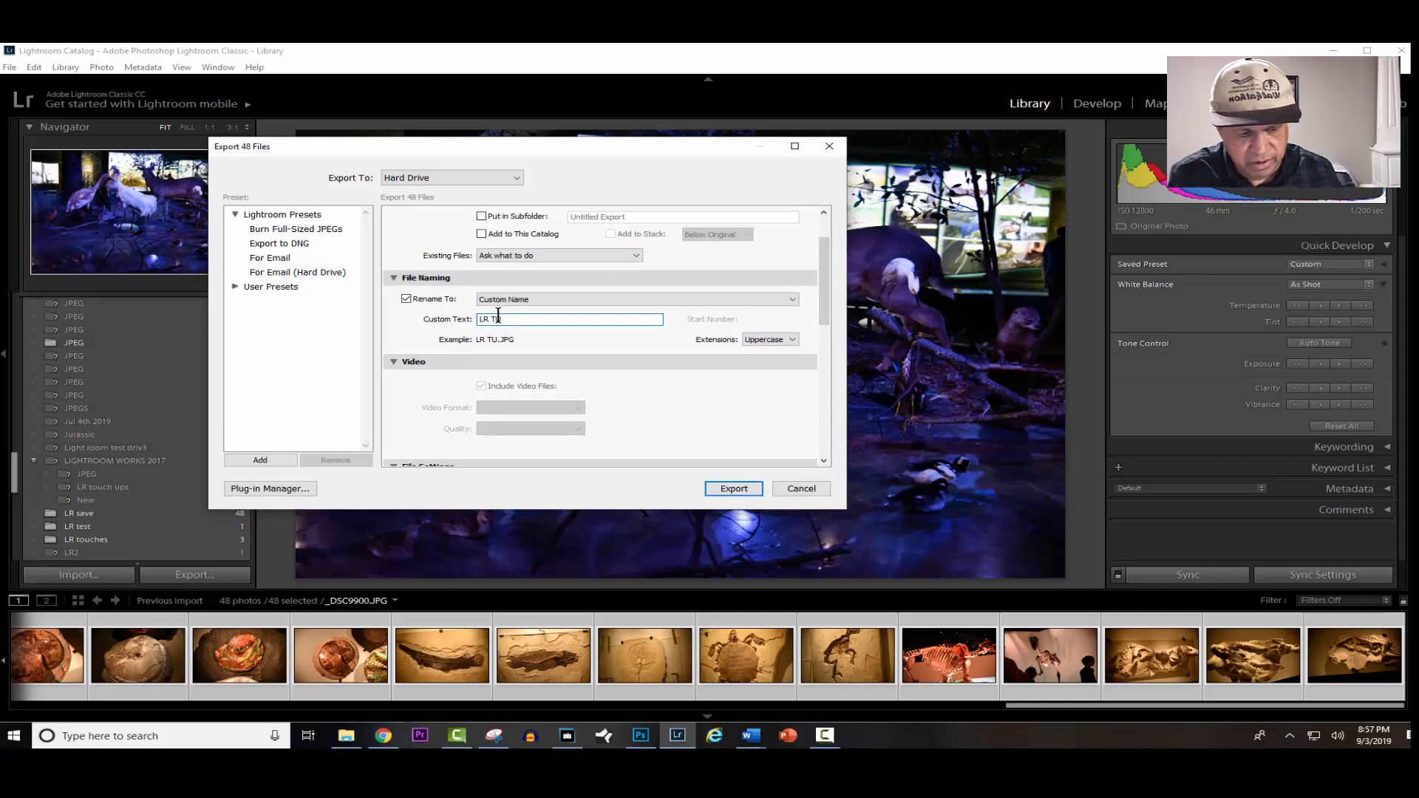
key("BackSpace")
key("BackSpace")
type("ED")
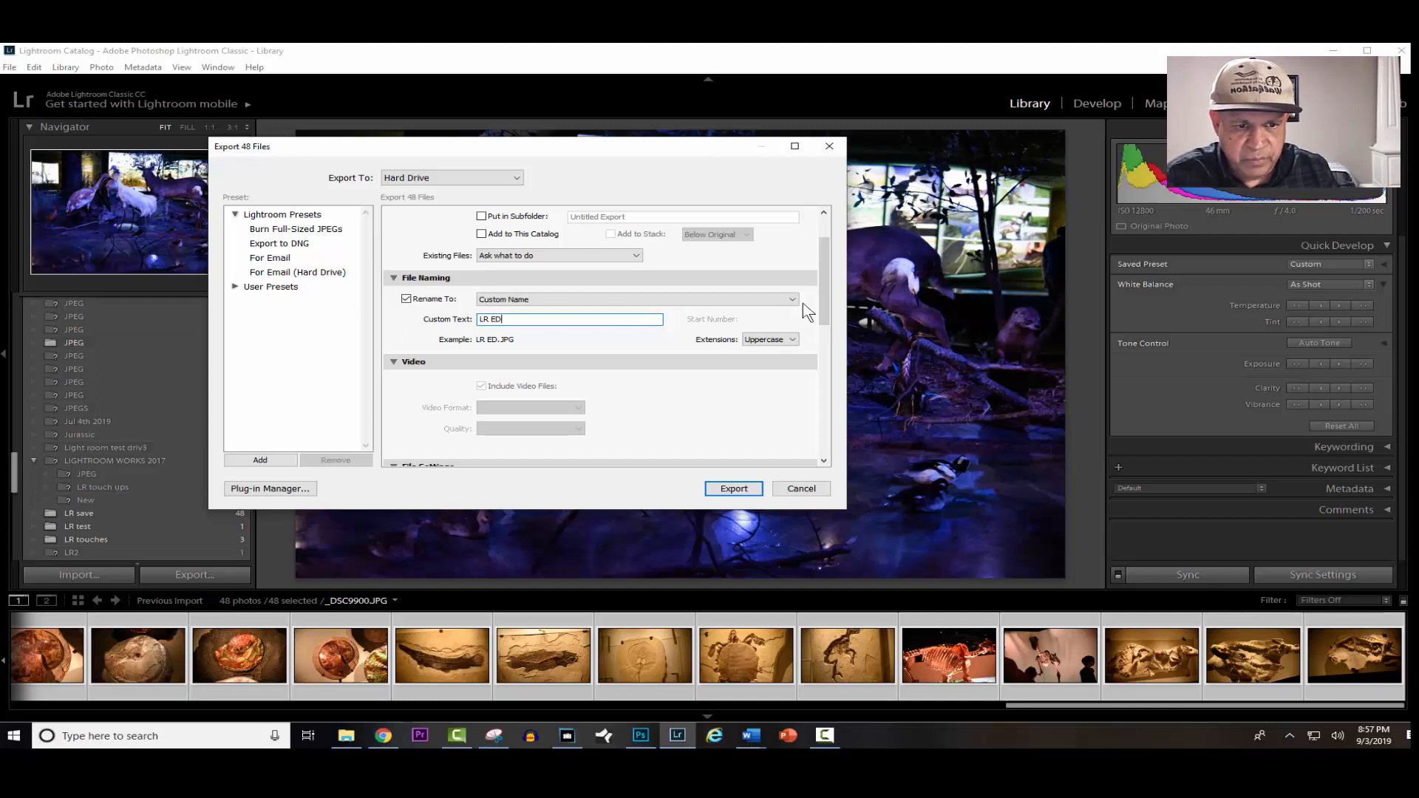
Inspect the NNN 7 watermark on the photo preview in the Watermark Editor and leave the editor without changes.
left_click_drag(823, 305, 791, 447)
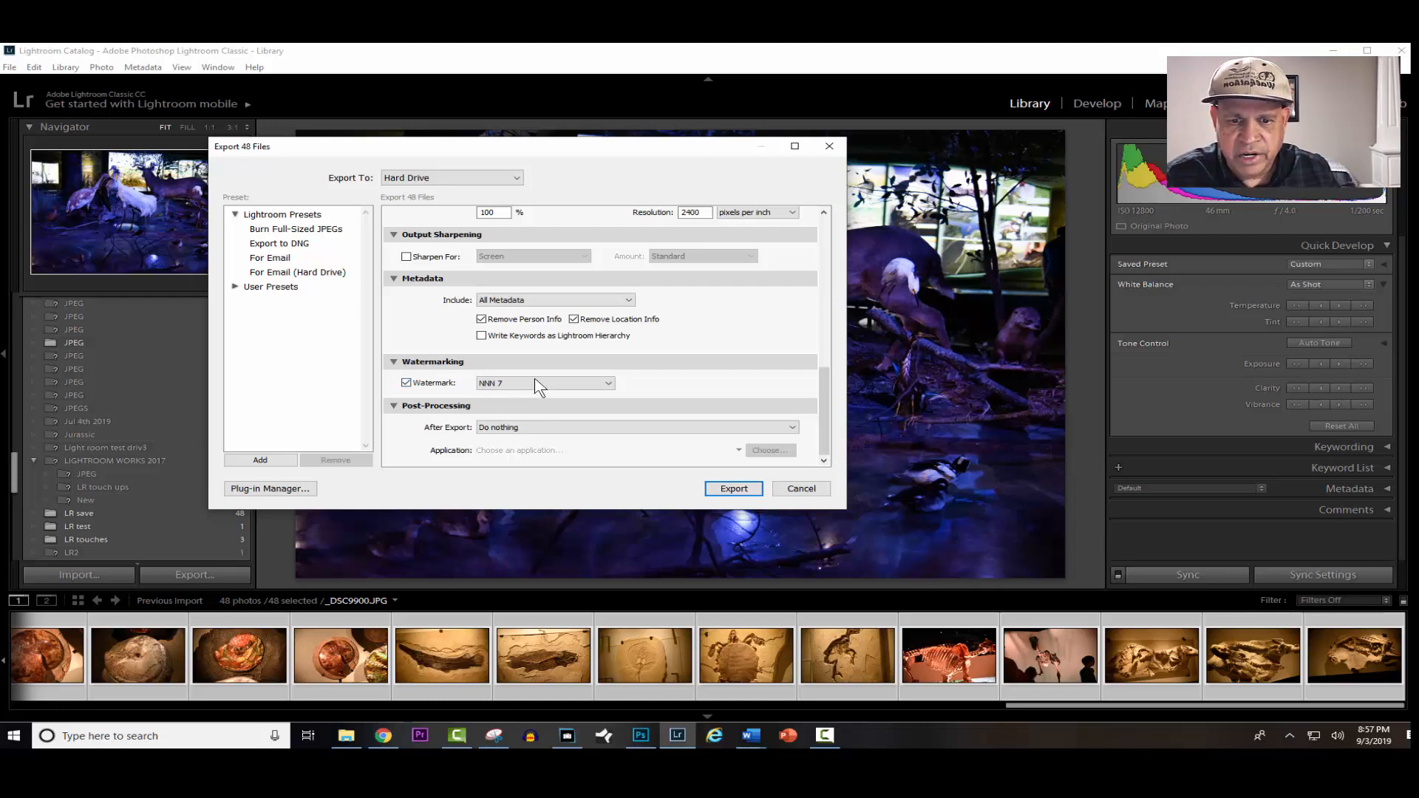
left_click(600, 384)
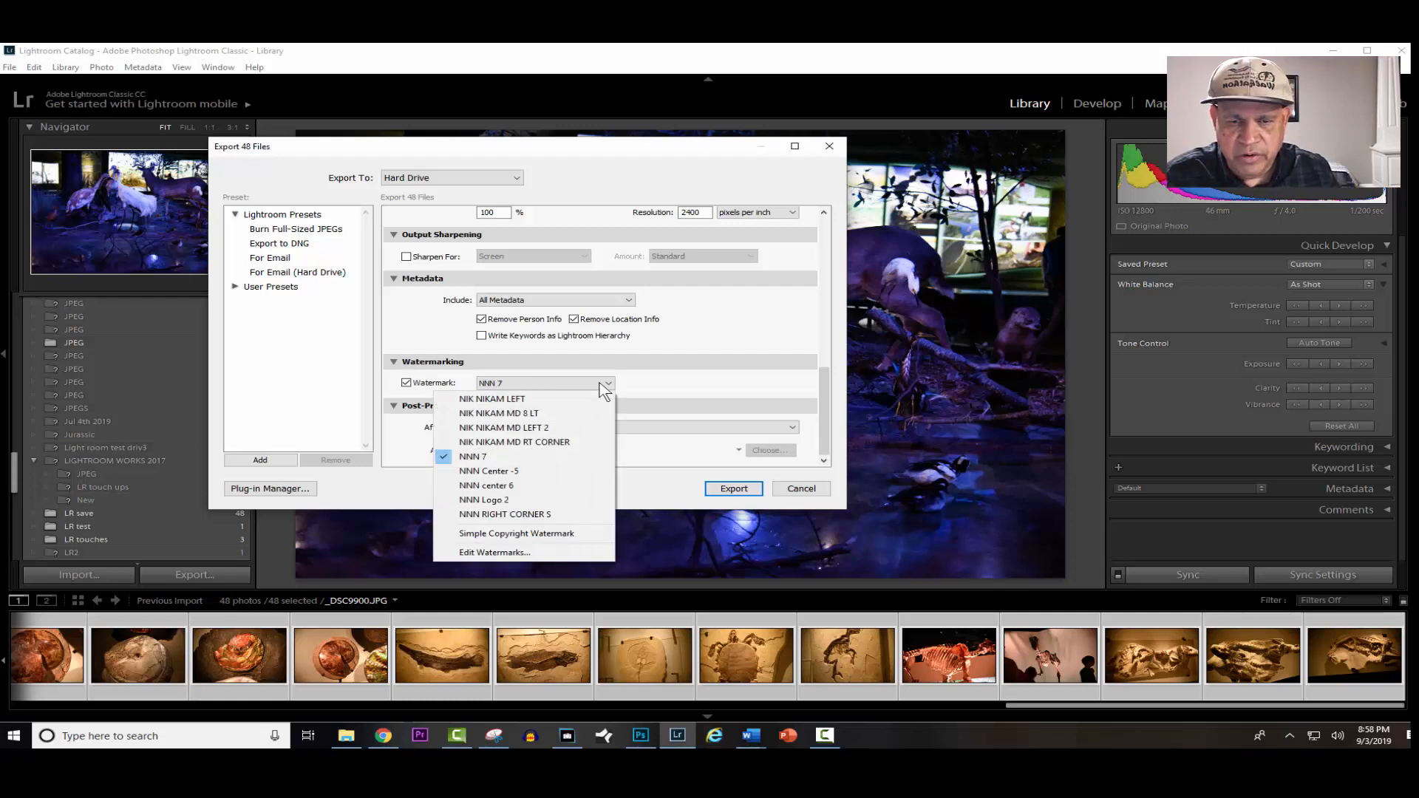
left_click(498, 552)
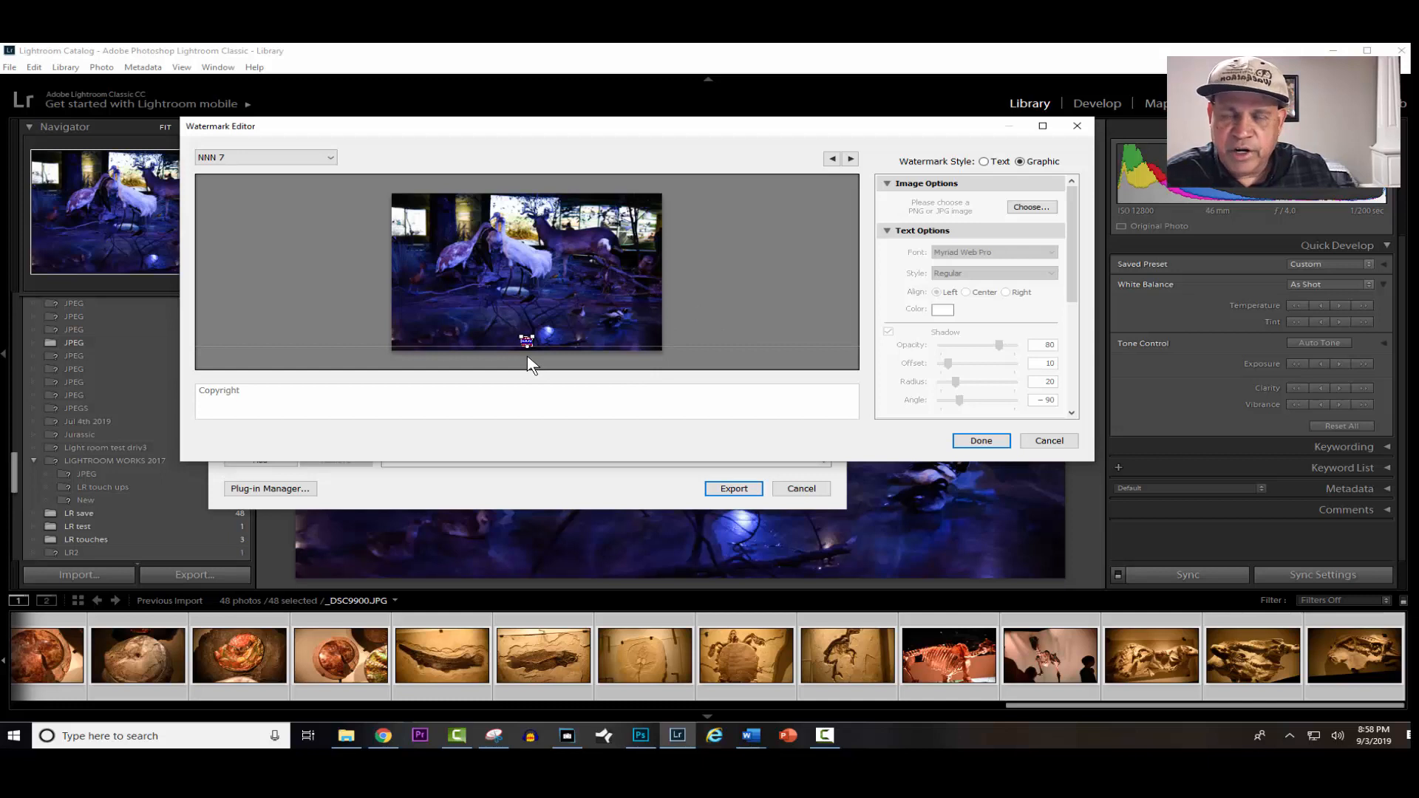
left_click(1042, 441)
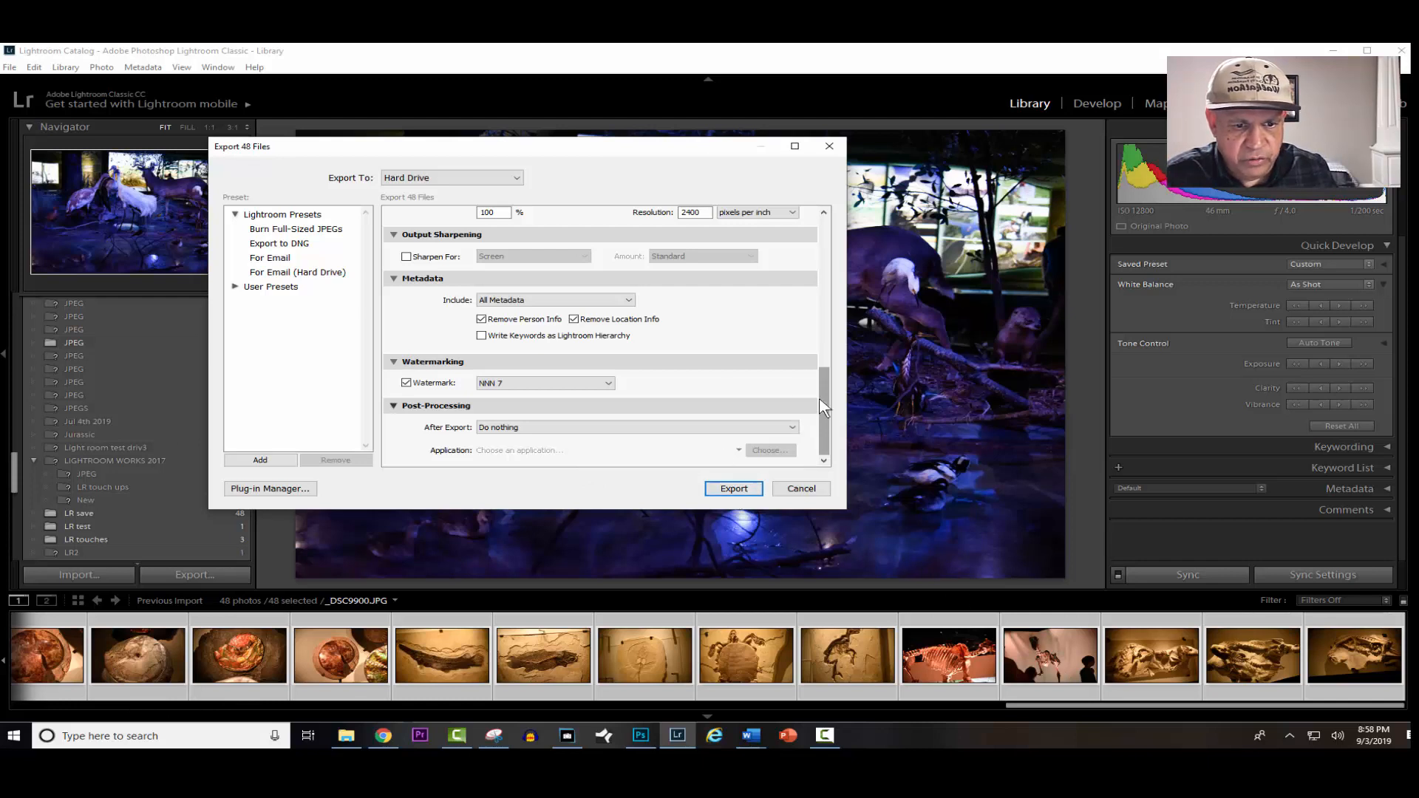
Check the export location and file naming settings, and export the selected photos to the LR ED folder.
left_click_drag(822, 406, 815, 246)
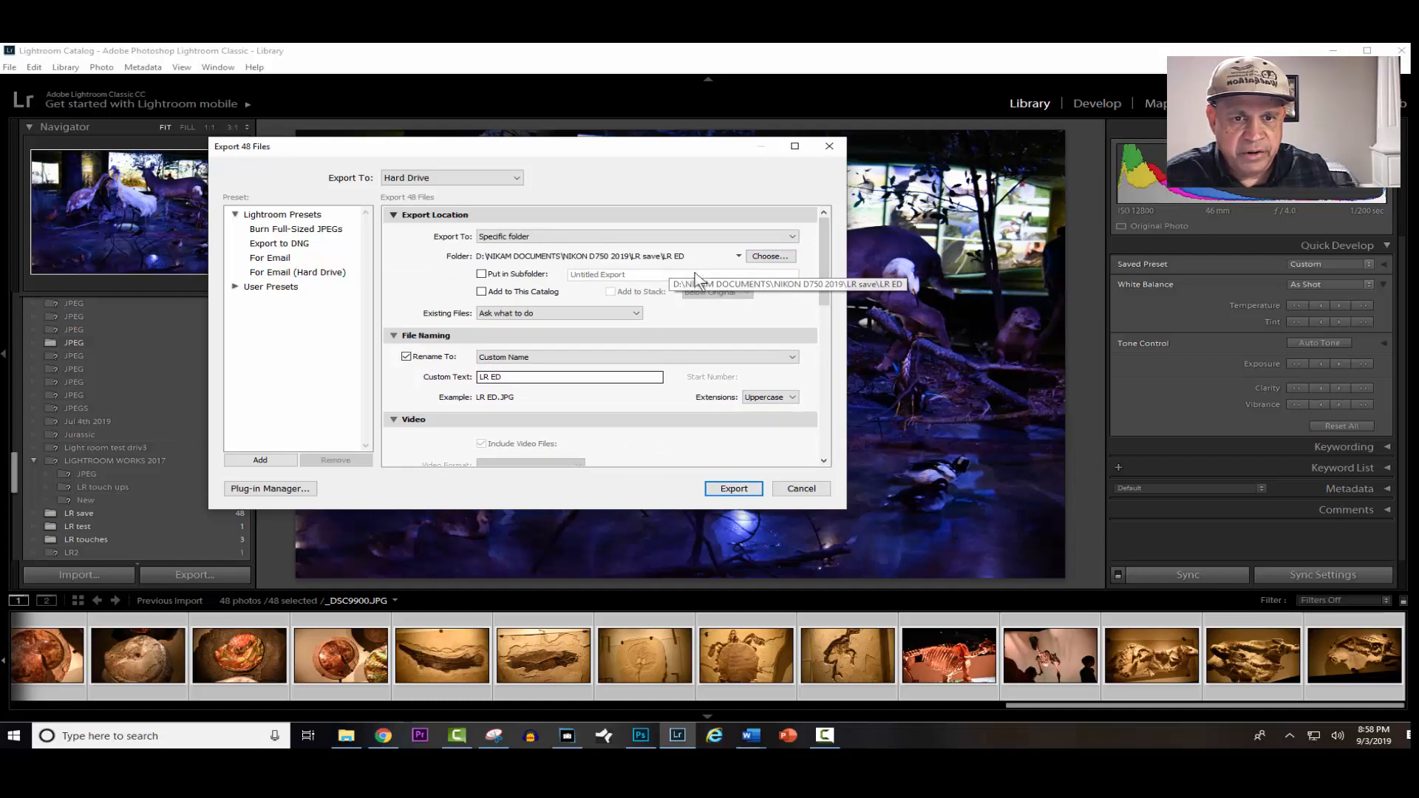
left_click(732, 492)
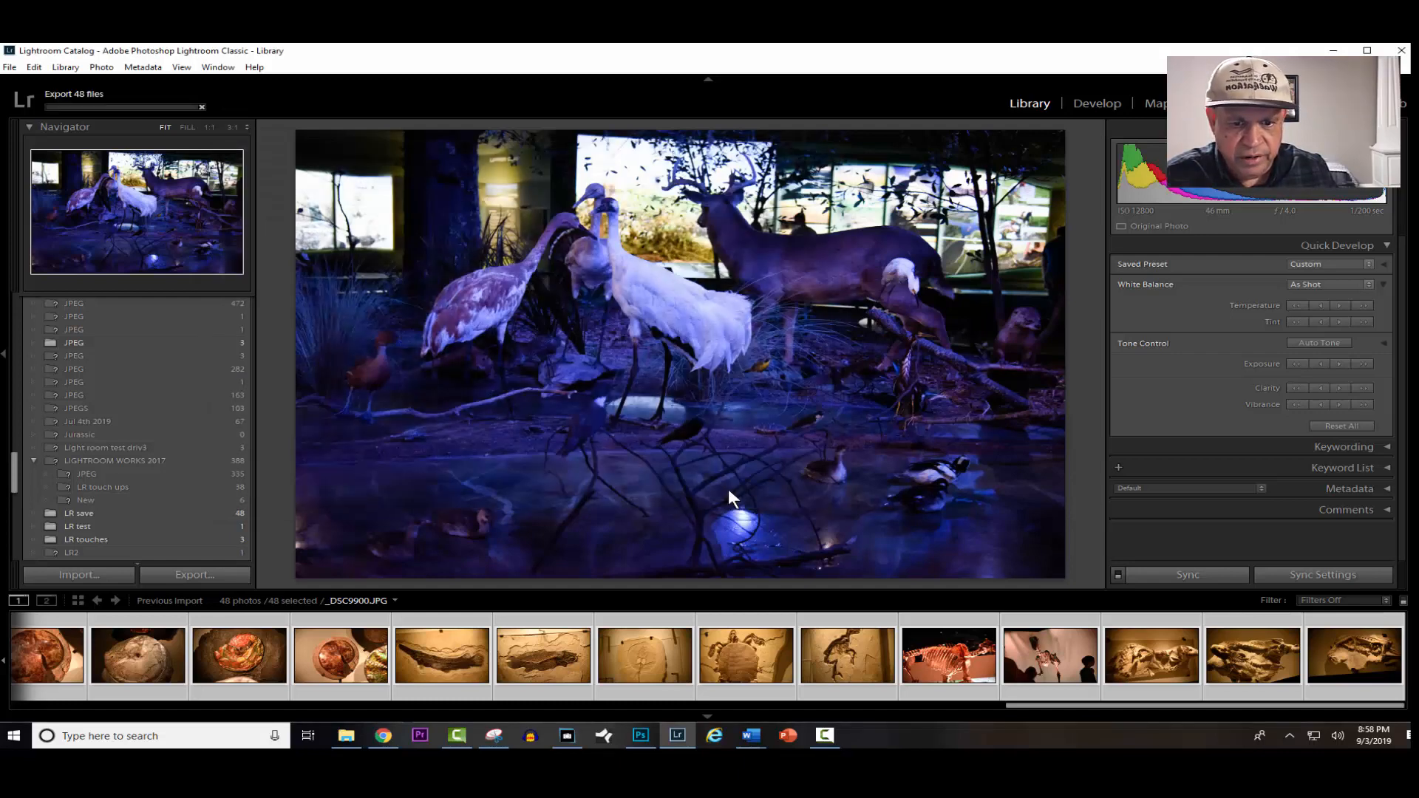
Switch to File Explorer, bring the LR save window fully into view and open its LR ED folder.
left_click(347, 736)
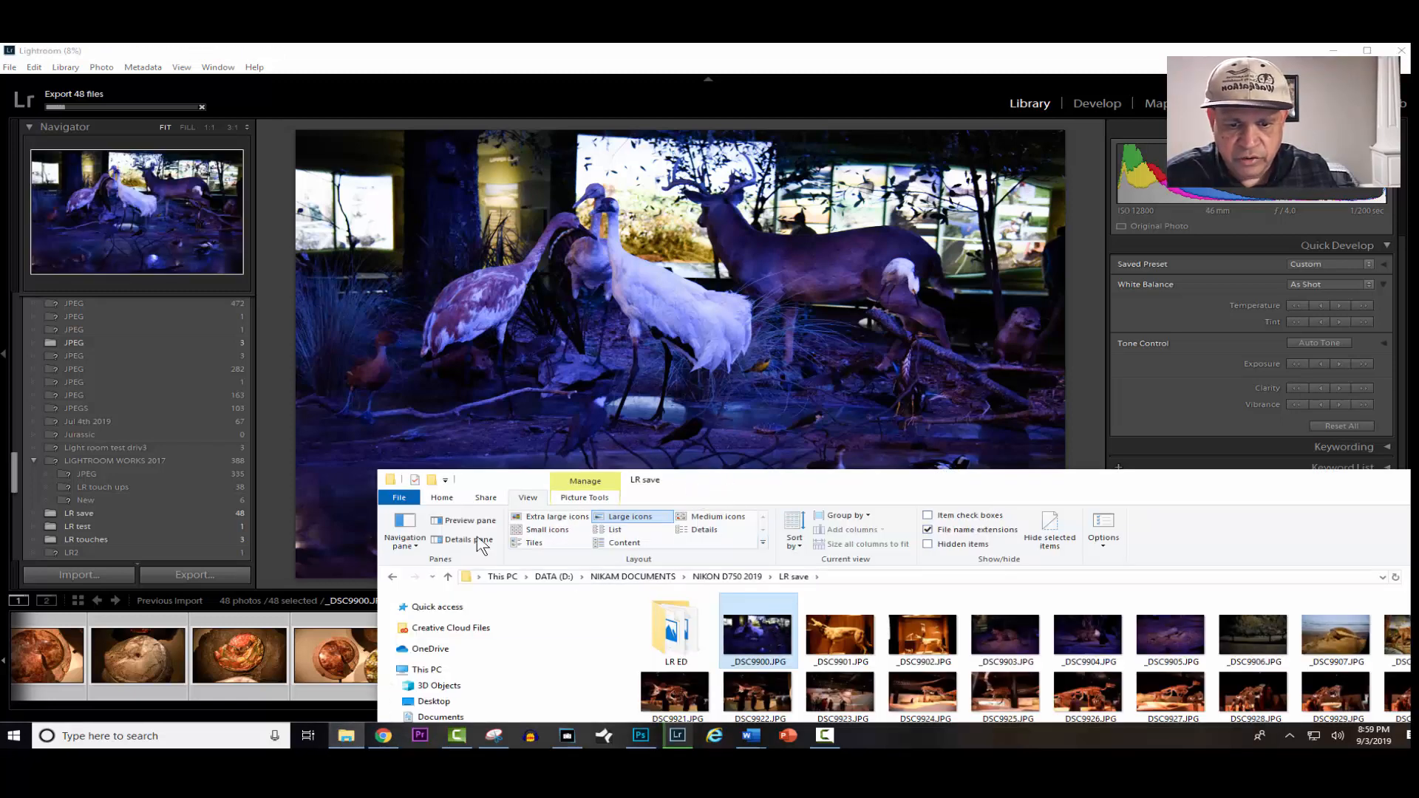
left_click_drag(495, 482, 230, 146)
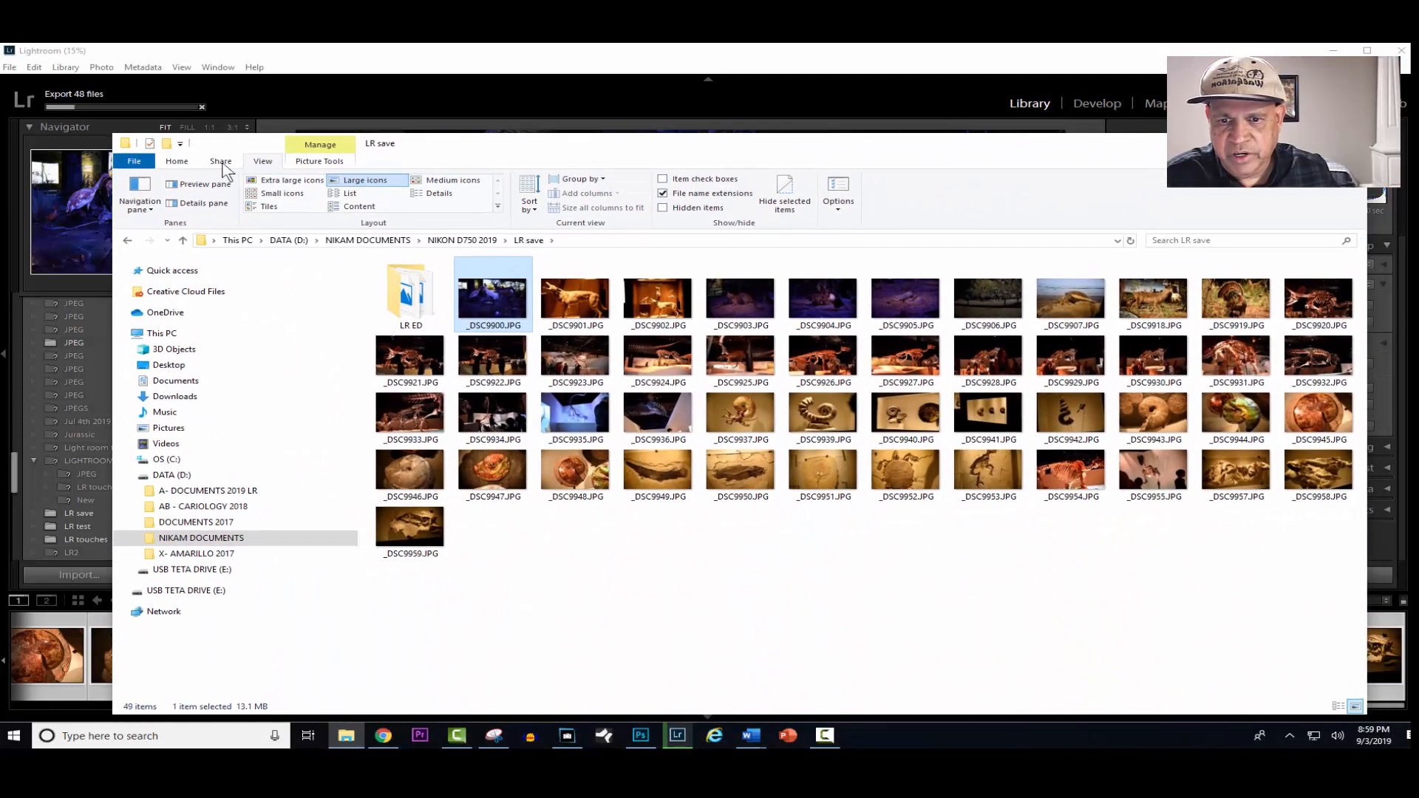
double_click(405, 295)
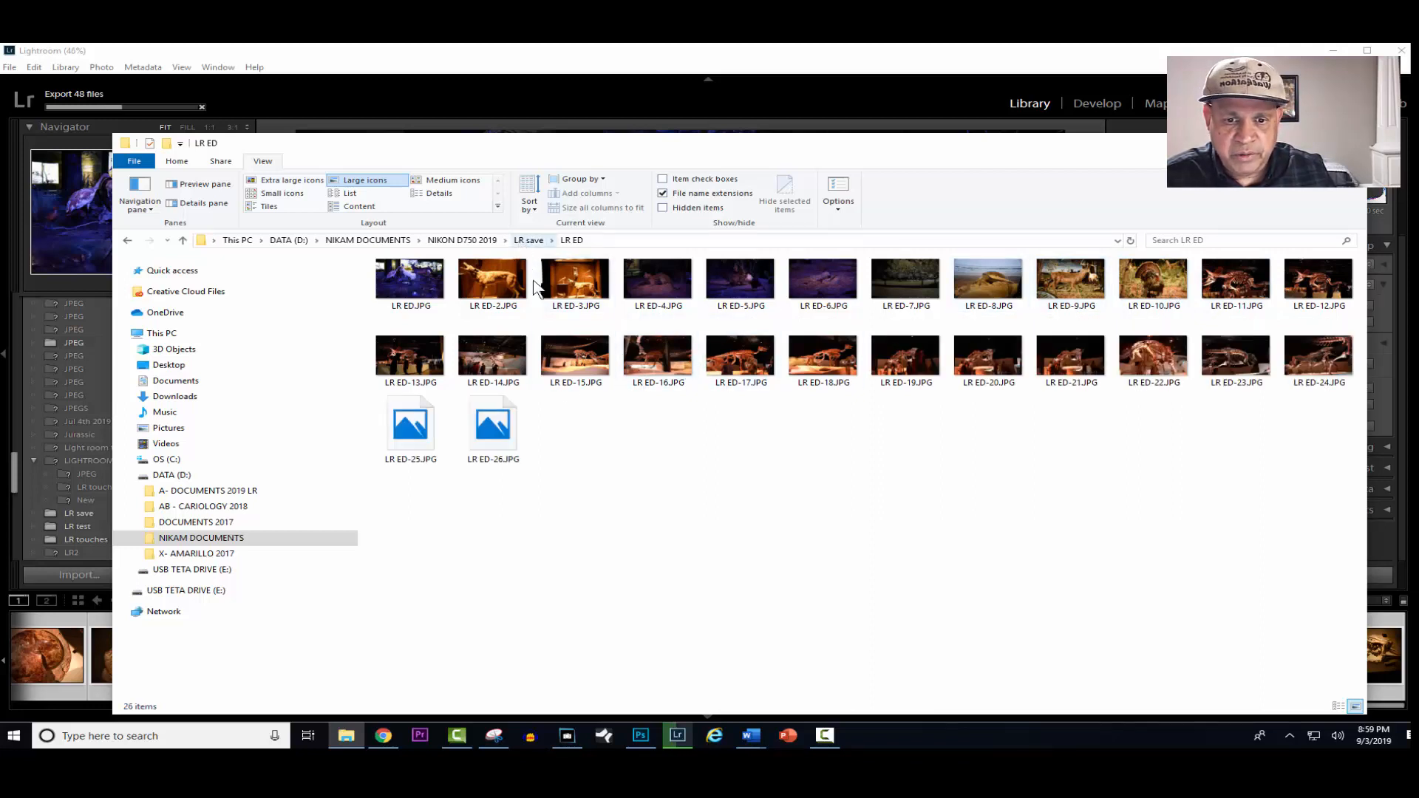
View LR ED-2.JPG to check its watermark, close the photo and return to Lightroom.
double_click(501, 291)
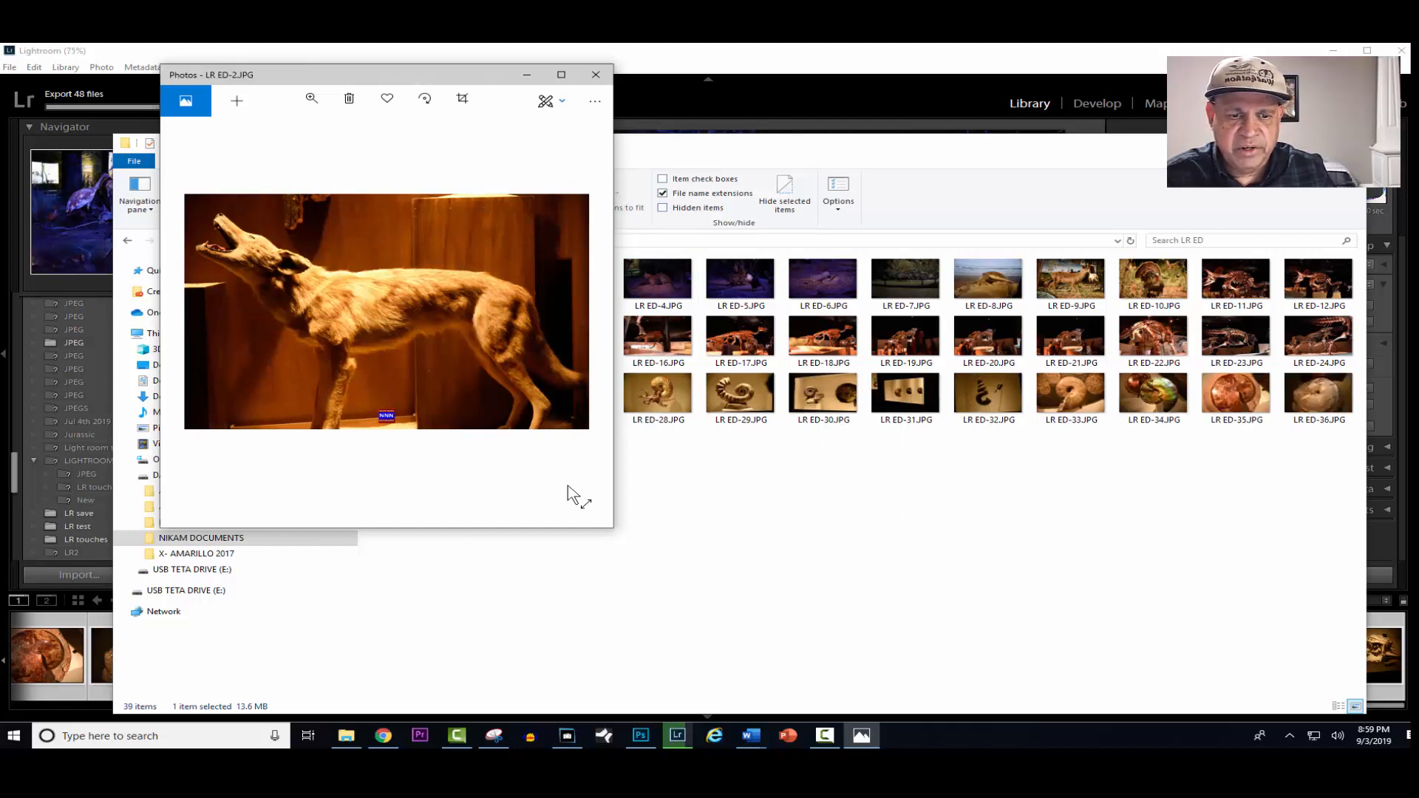
left_click(594, 75)
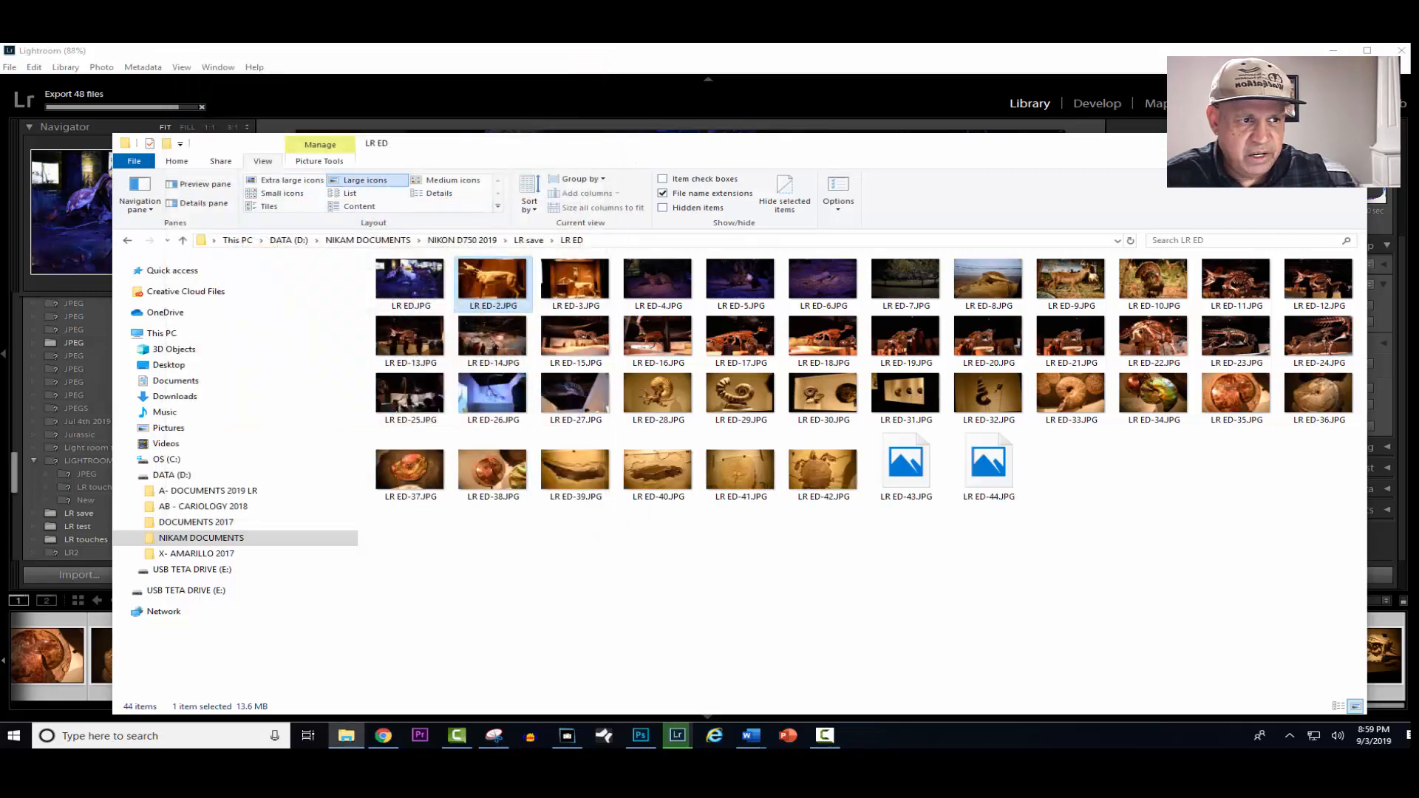
left_click(1281, 142)
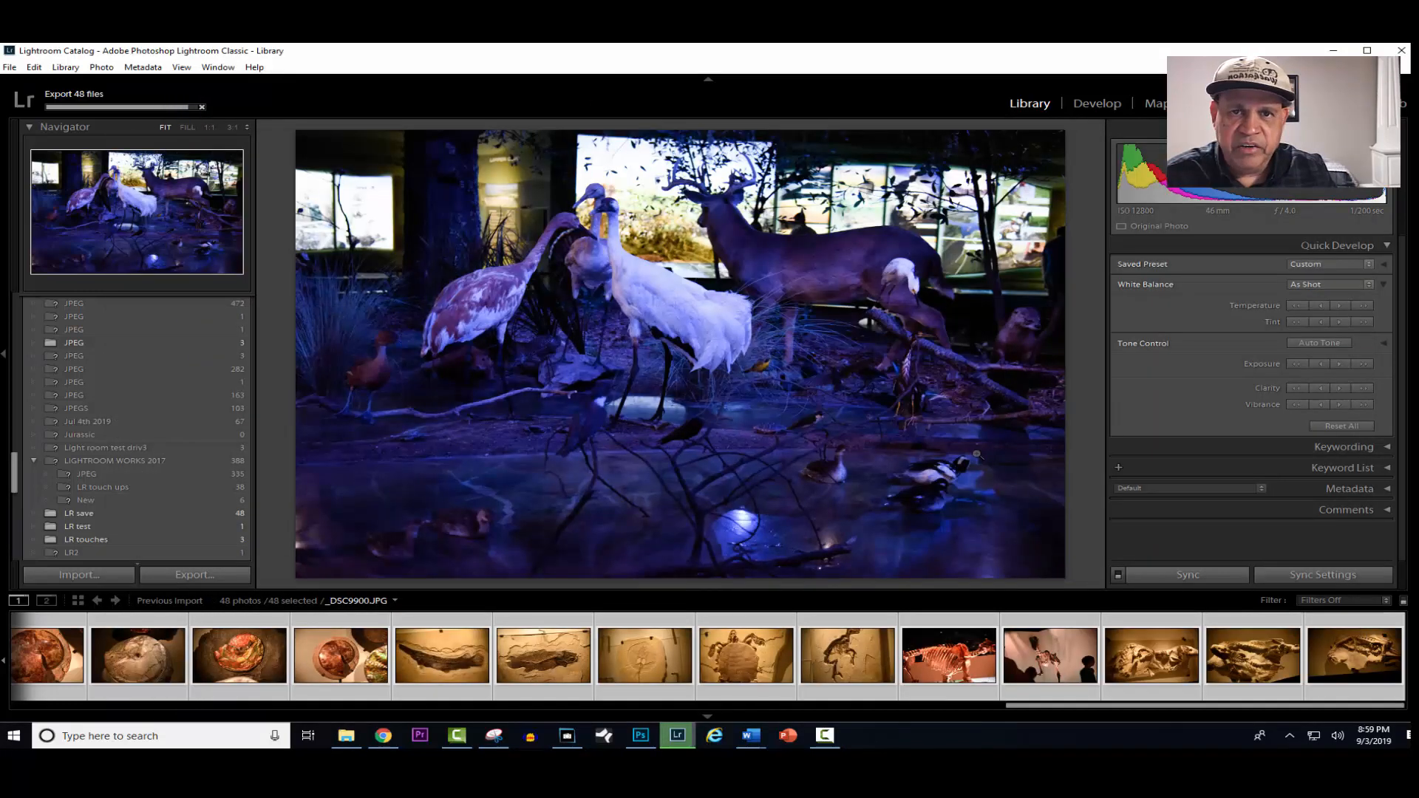